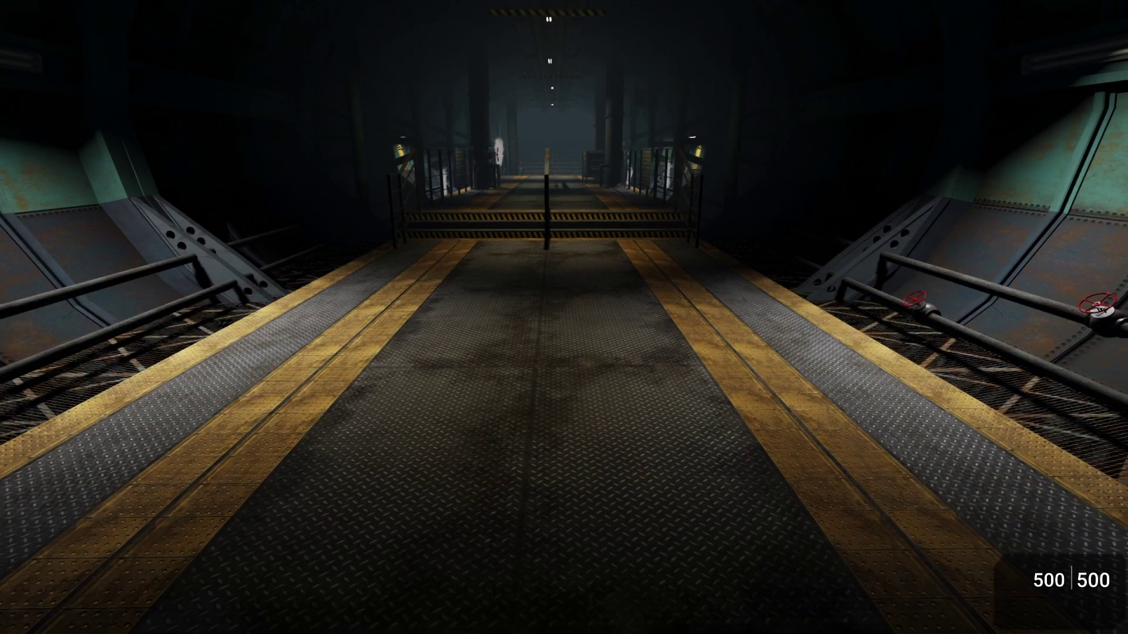
Play-test the level by walking down the bunker corridor and through silo airlock A.
key("w")
key("w")
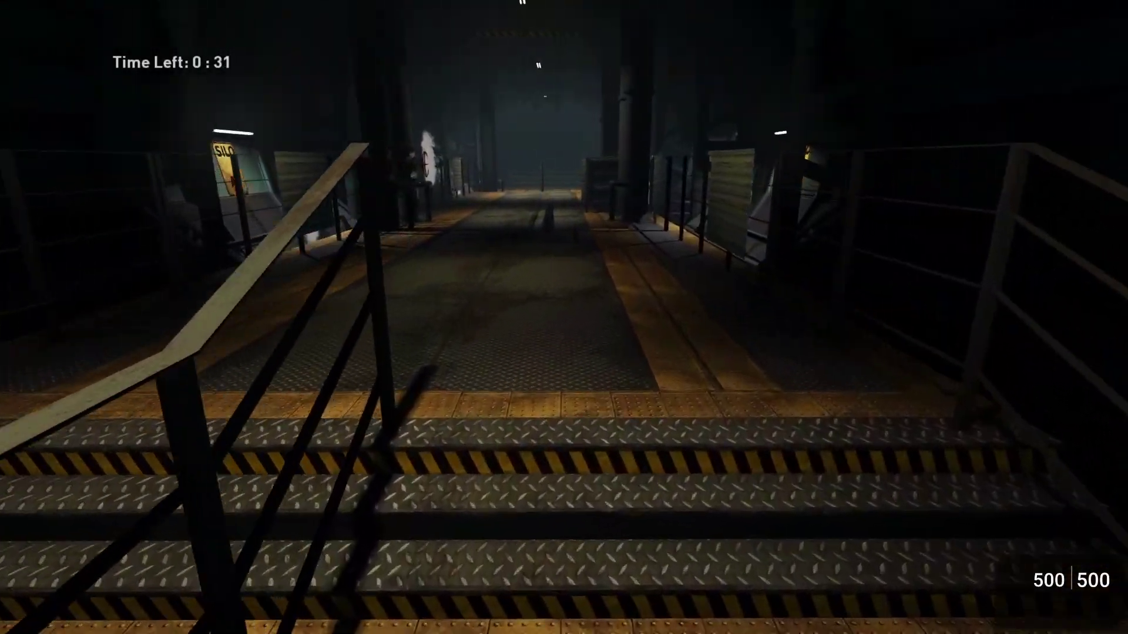
key("w")
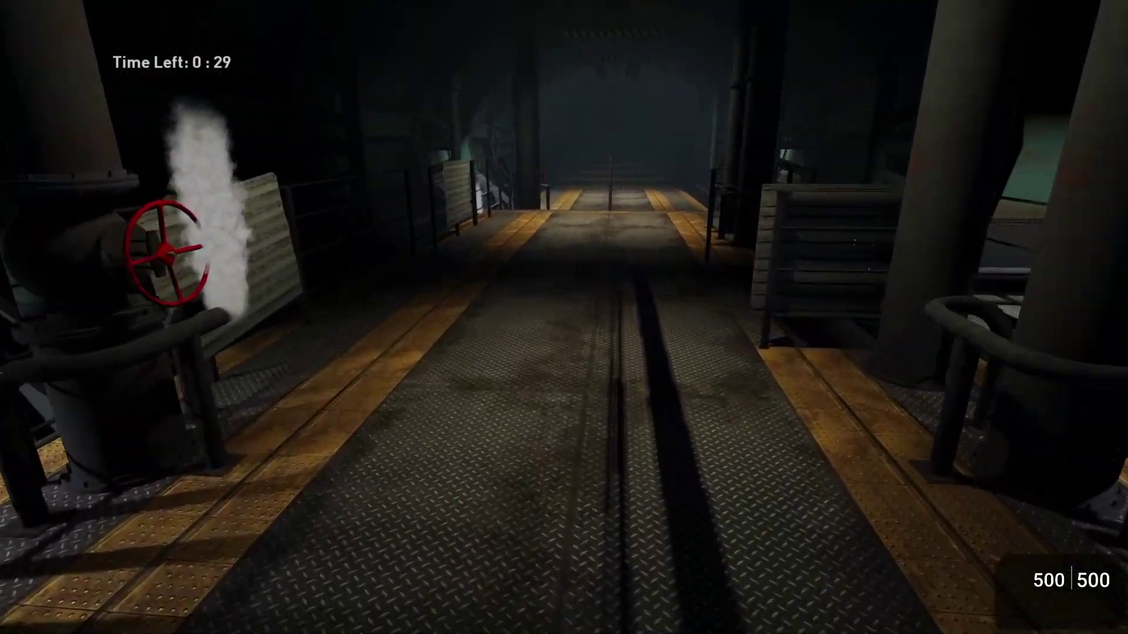
key("w")
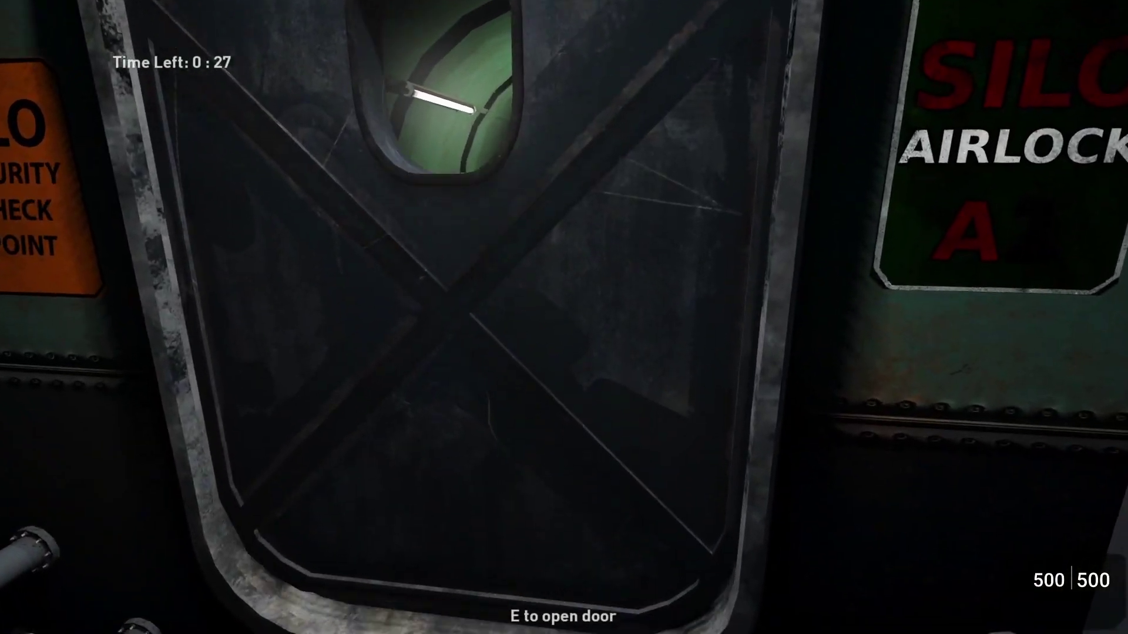
key("w")
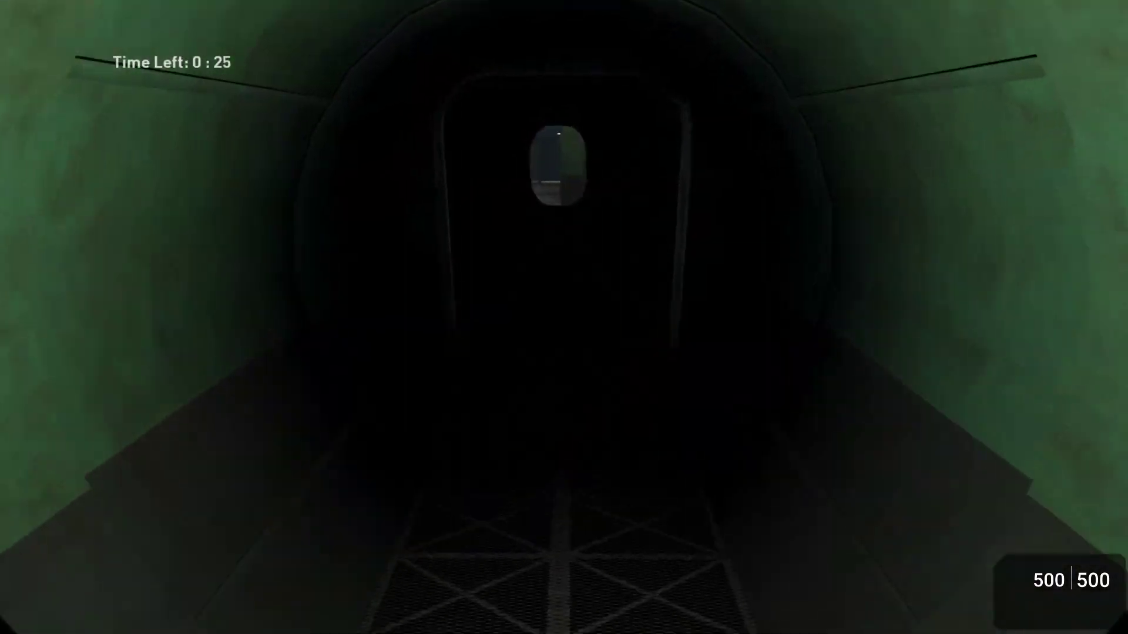
key("e")
Cross the green-panelled hall and pass through the second airlock tunnel.
key("w")
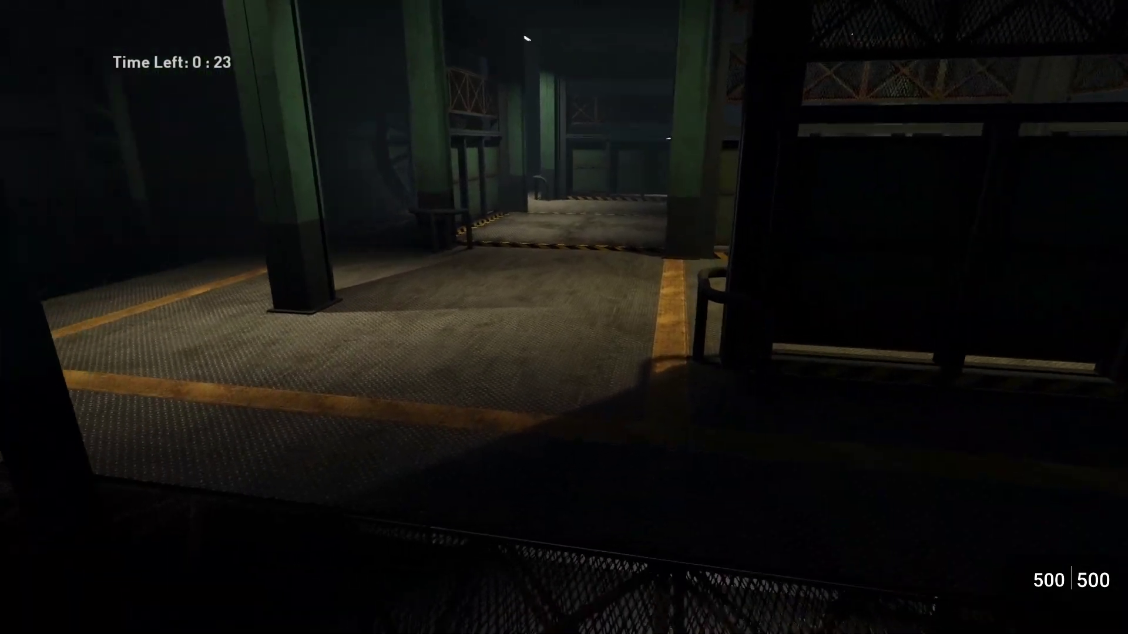
key("w")
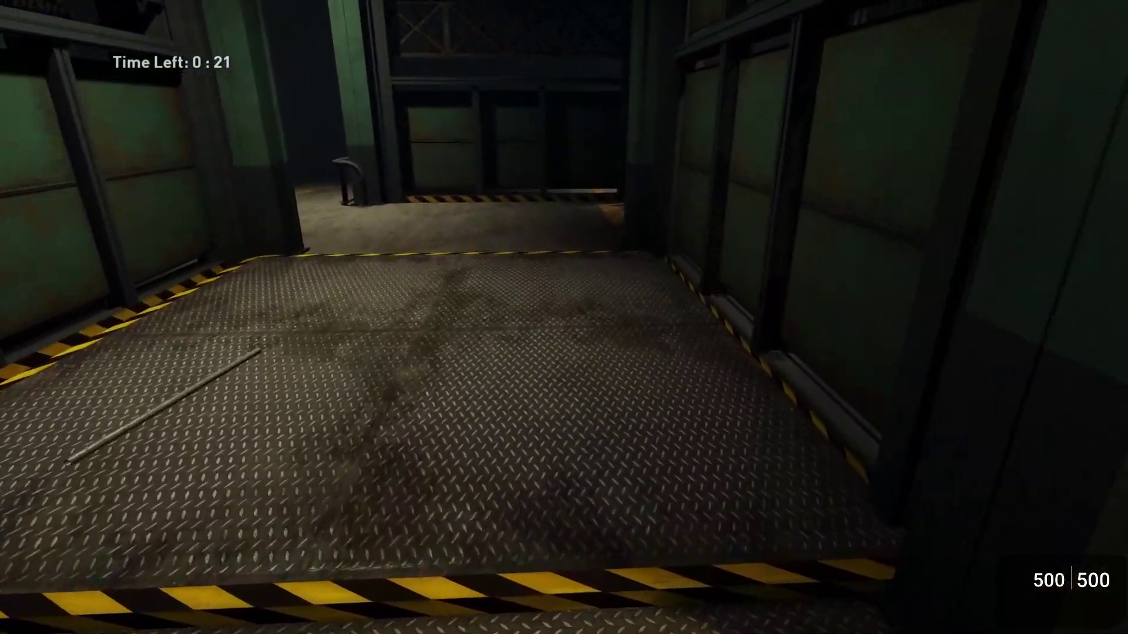
key("w")
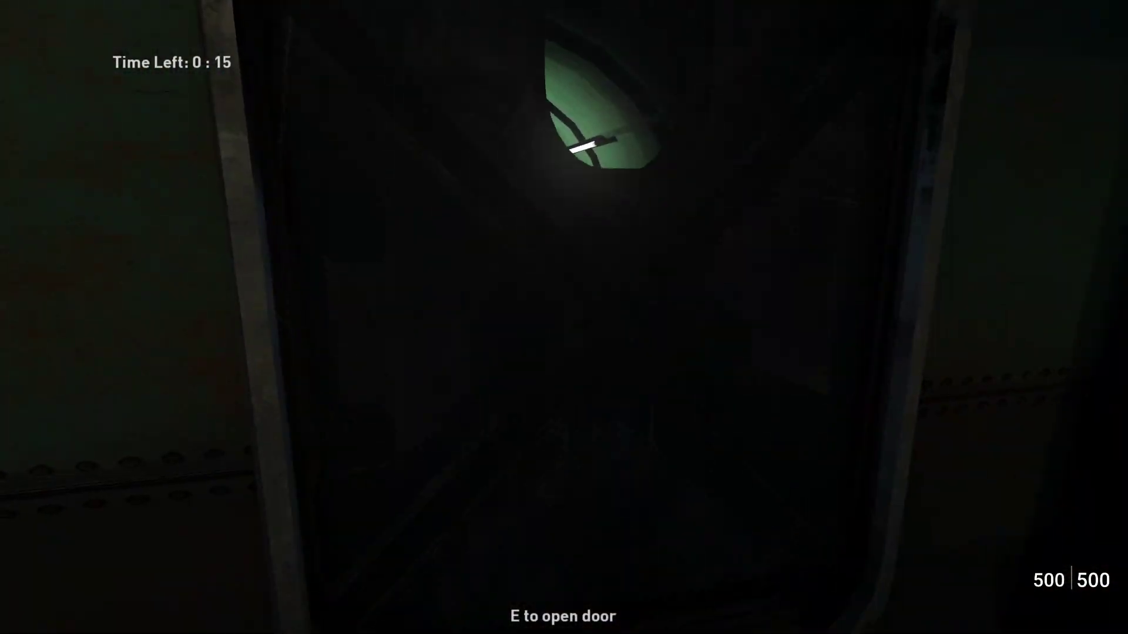
key("w")
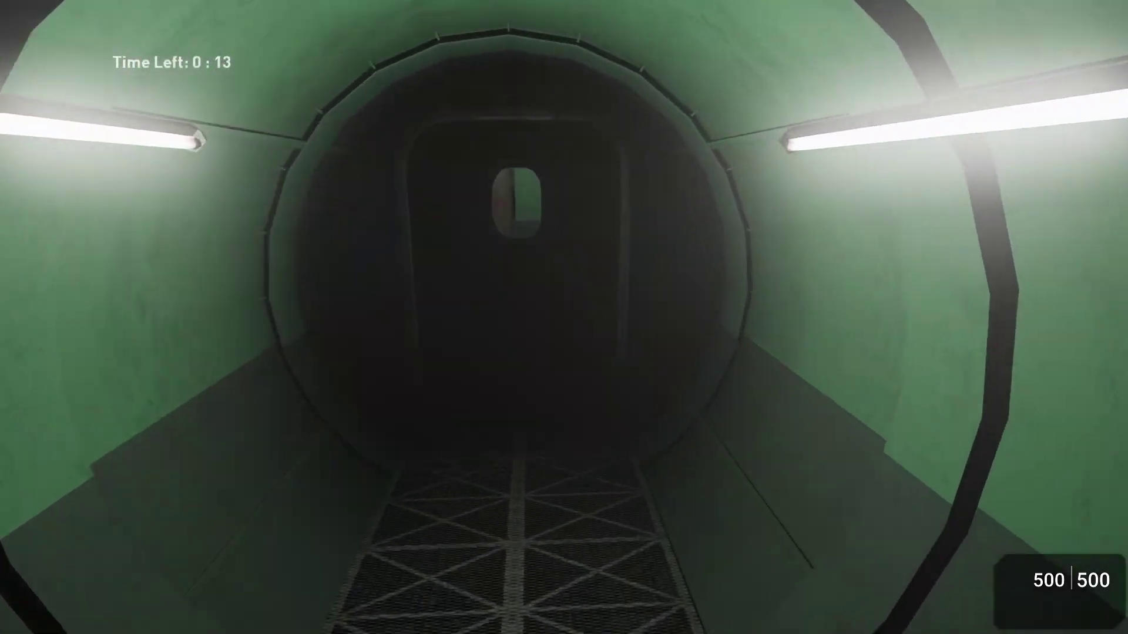
key("w")
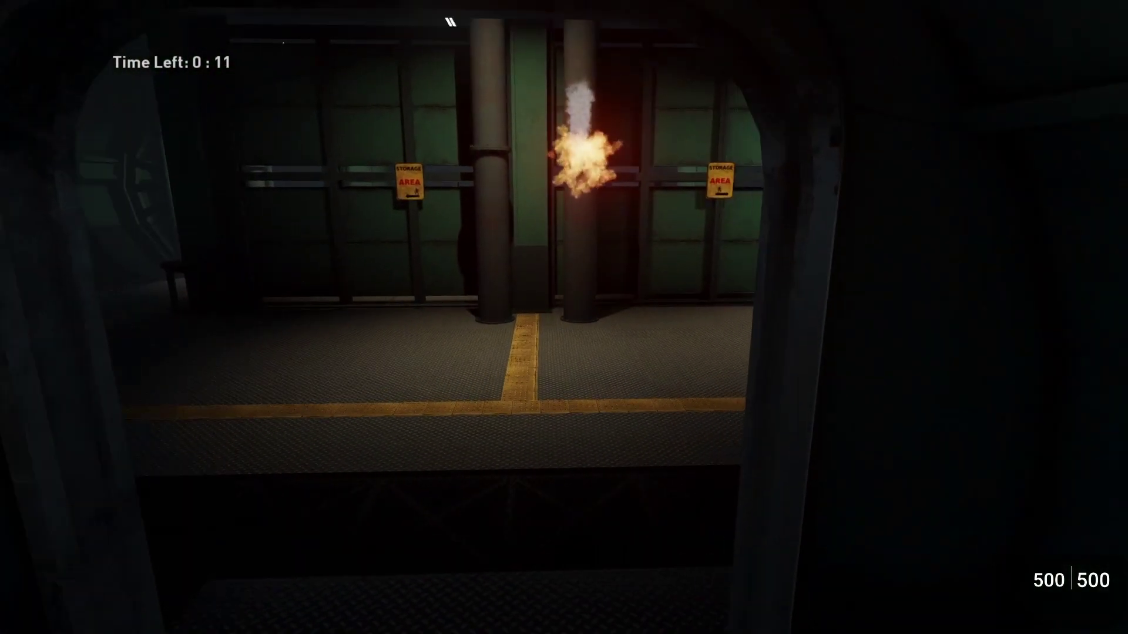
Walk past the storage area to the heavy green bunker door and open it.
key("w")
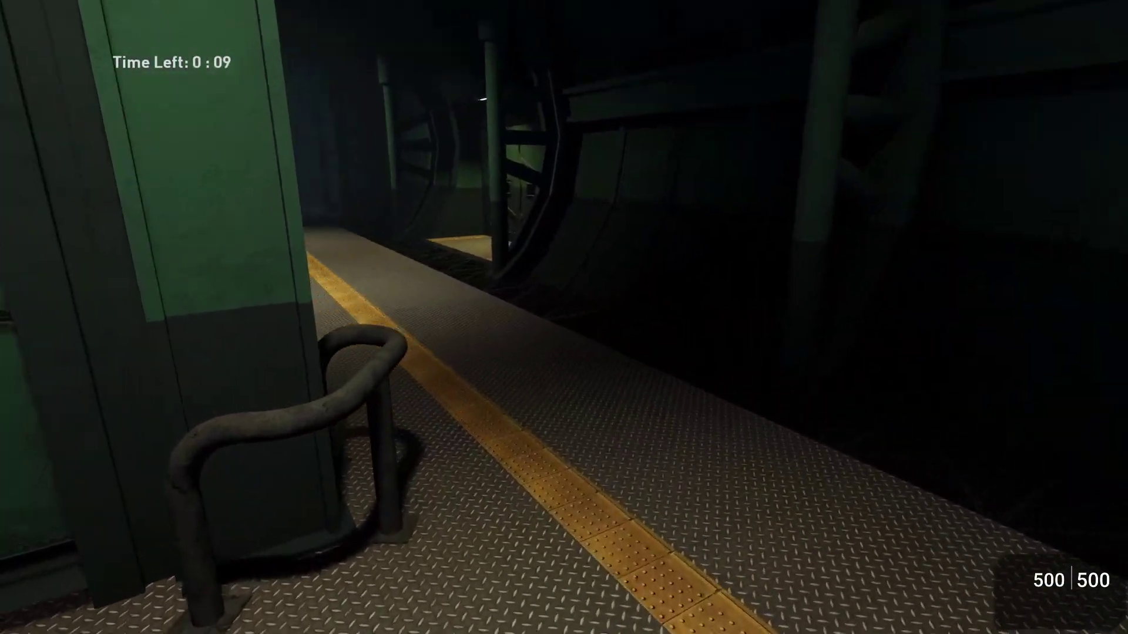
key("w")
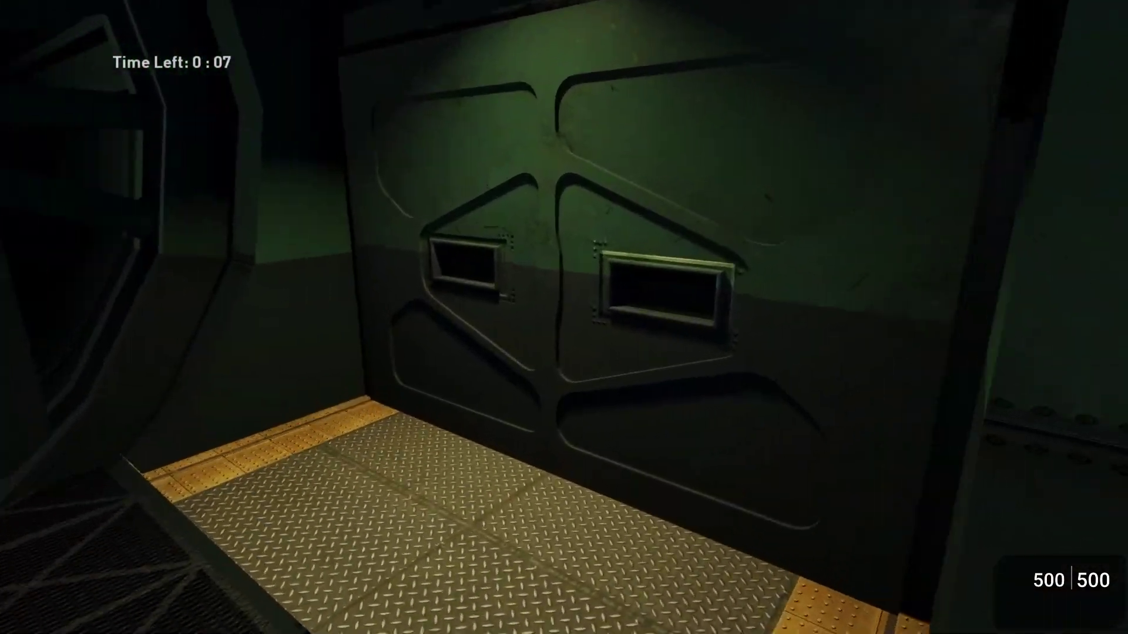
key("e")
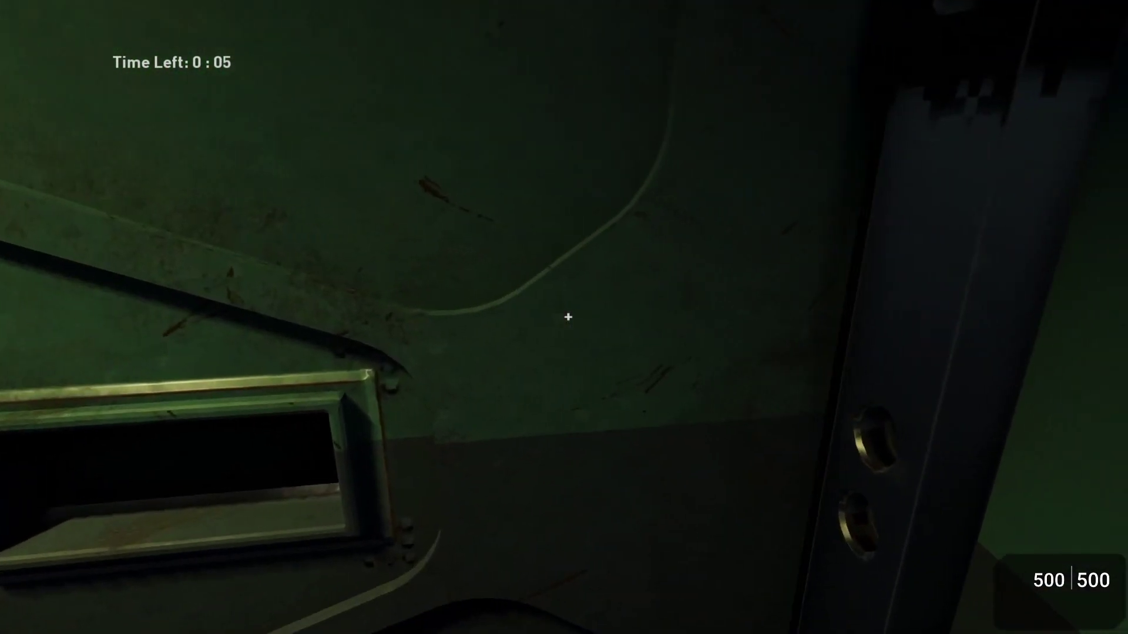
key("w")
key("w")
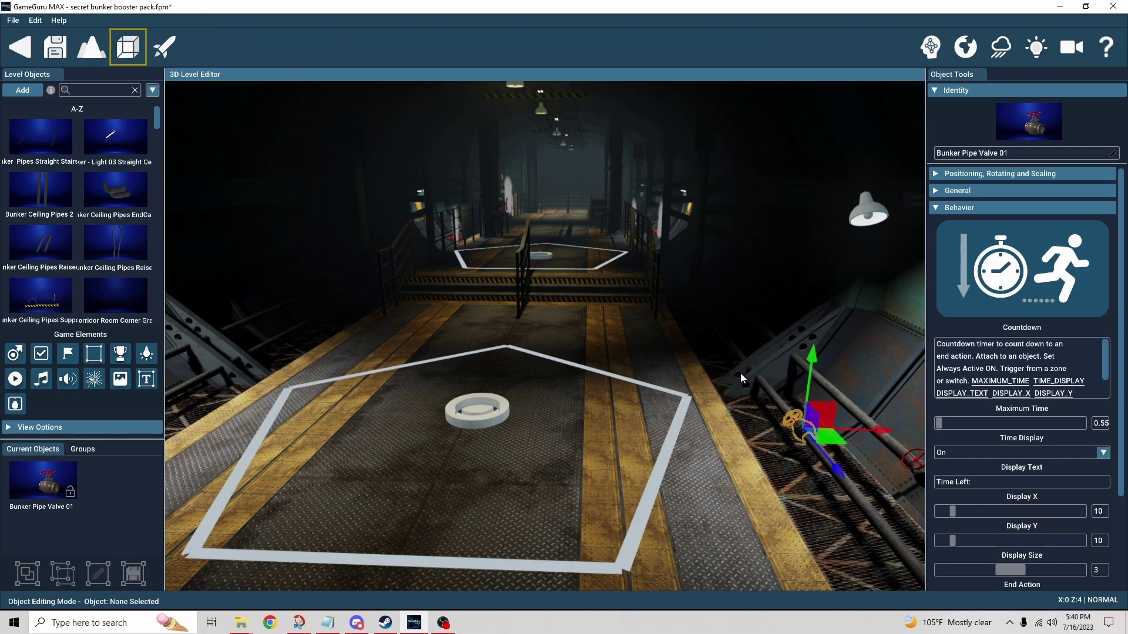
Select the pipe valve beside the walkway and examine its Countdown behavior.
left_click(663, 359)
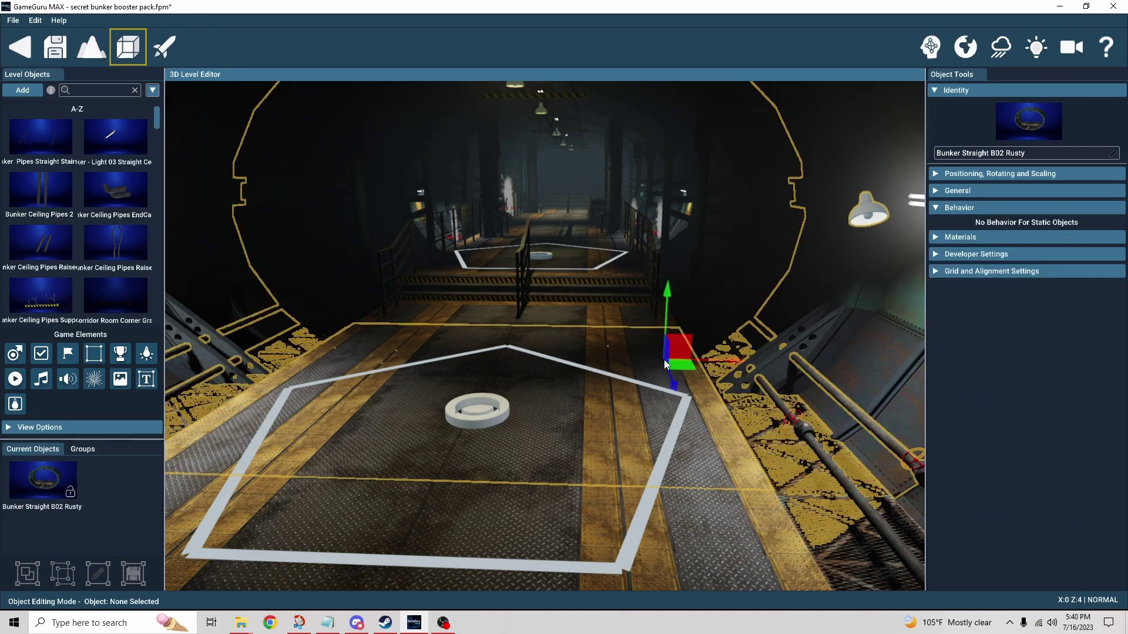
scroll(631, 420, "down", 1)
right_click_drag(705, 379, 672, 437)
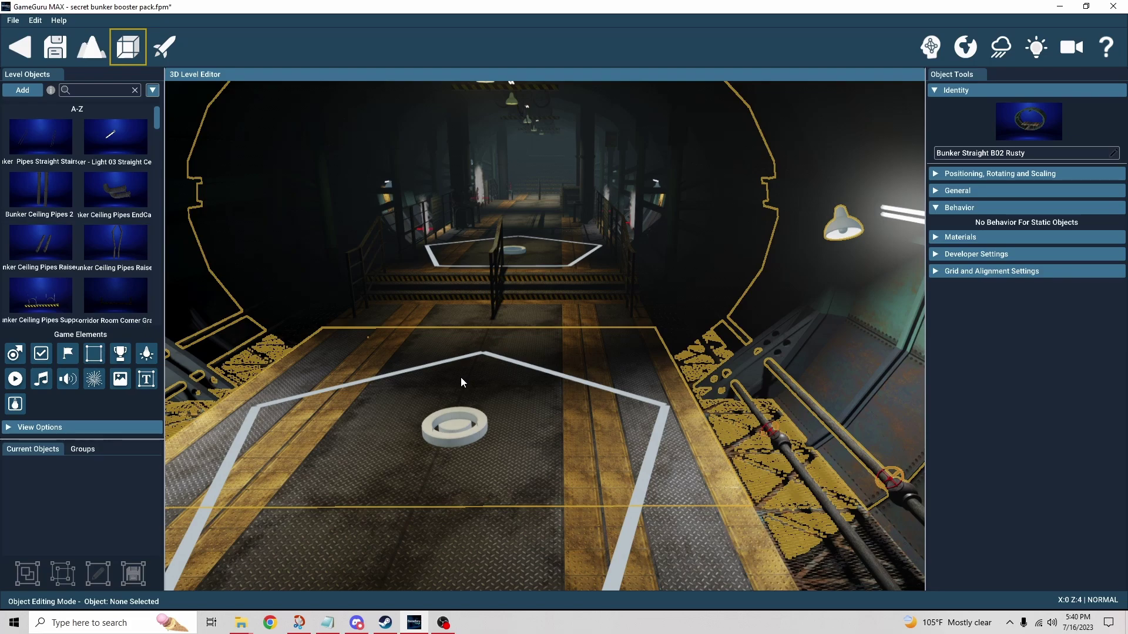
left_click(647, 365)
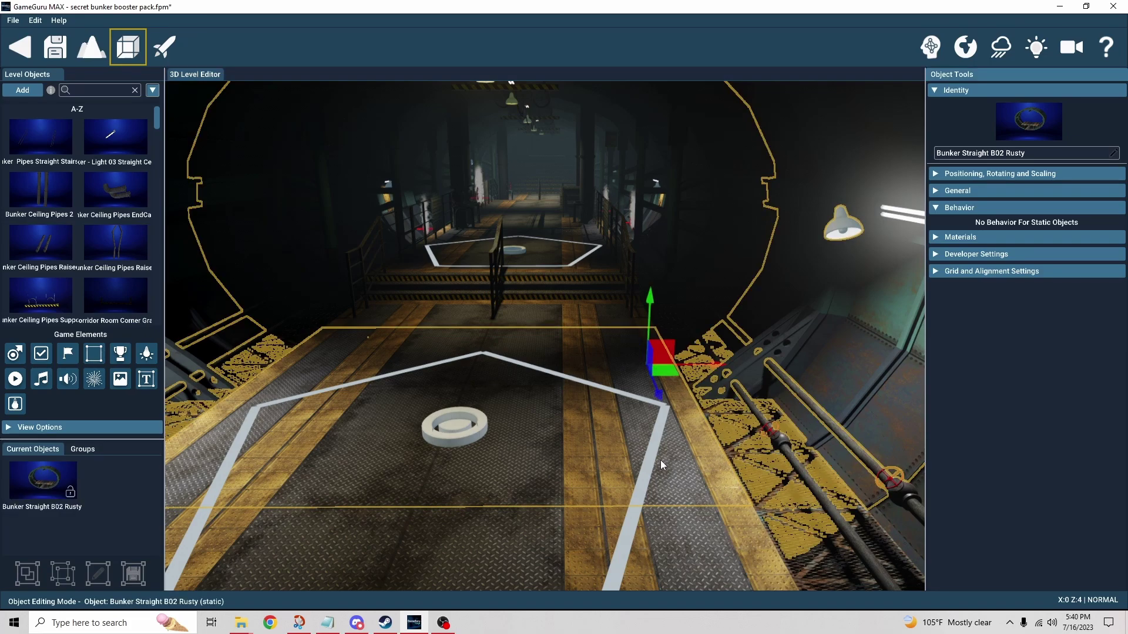
left_click(696, 527)
scroll(710, 523, "down", 2)
scroll(756, 503, "up", 4)
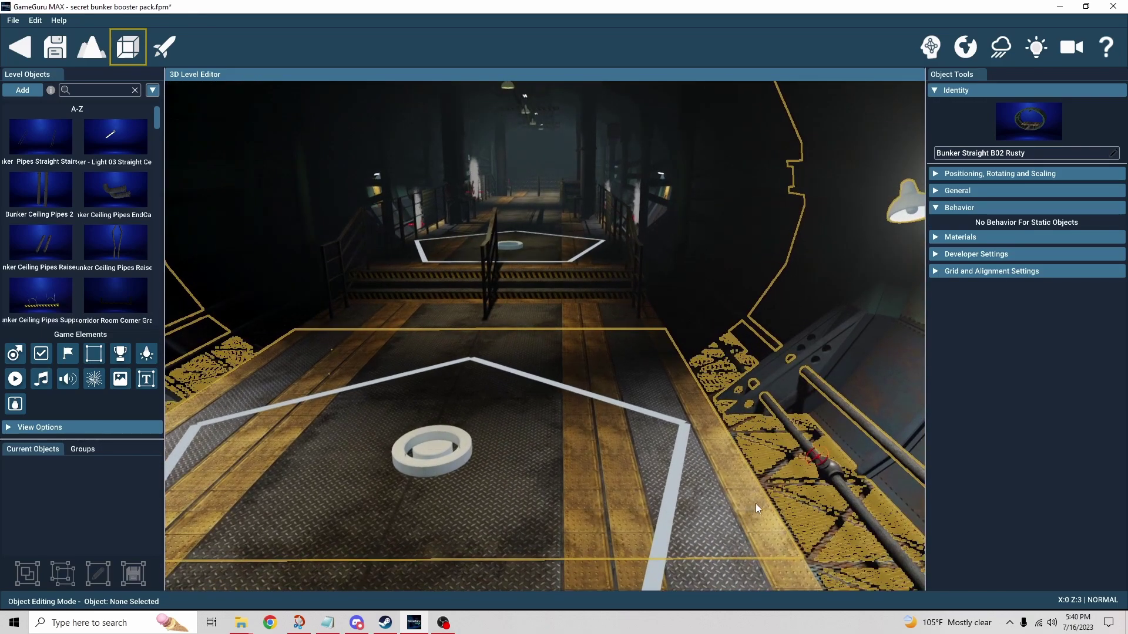
scroll(756, 503, "down", 2)
left_click(804, 456)
right_click_drag(672, 470, 673, 470)
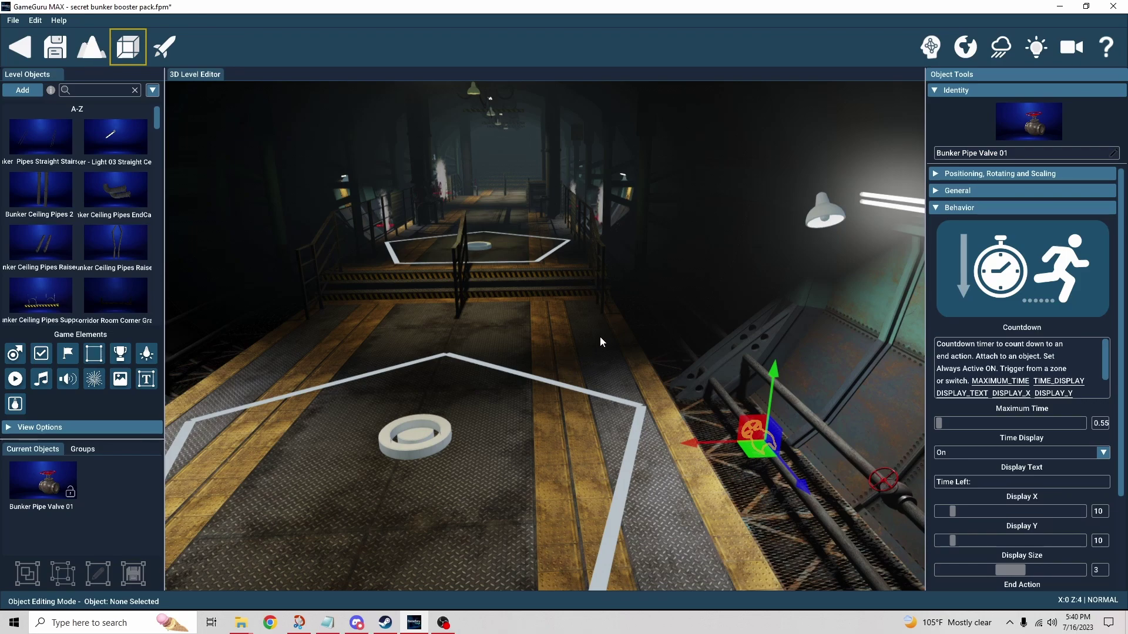
right_click_drag(600, 336, 564, 325)
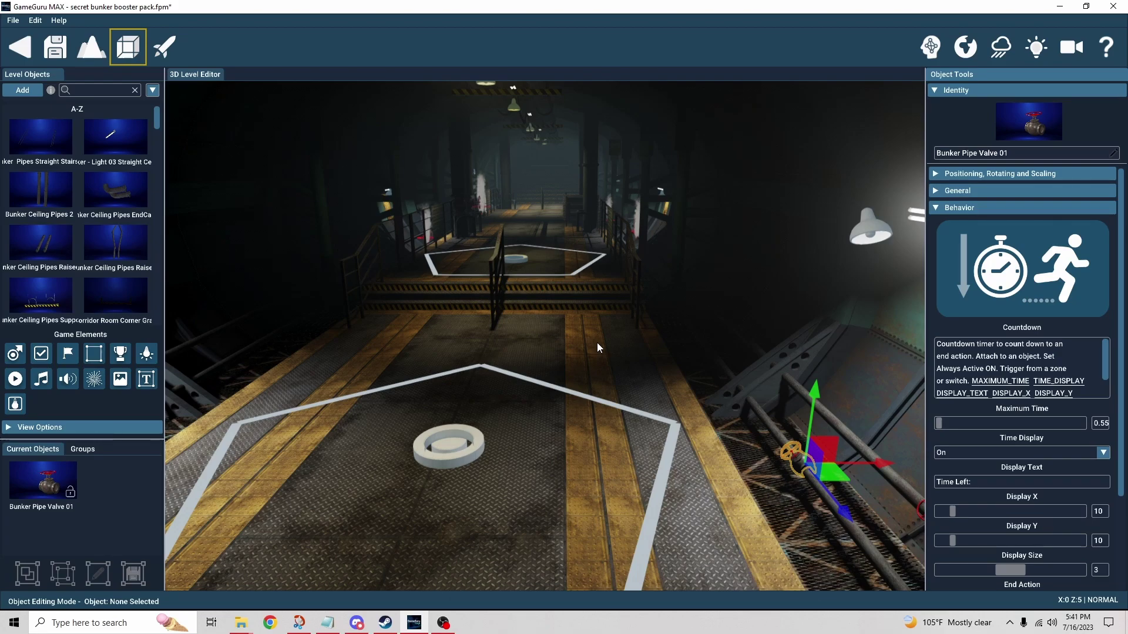
Select the nearest trigger zone on the walkway to view its Plrinzone behavior settings.
left_click(459, 447)
left_click(458, 444)
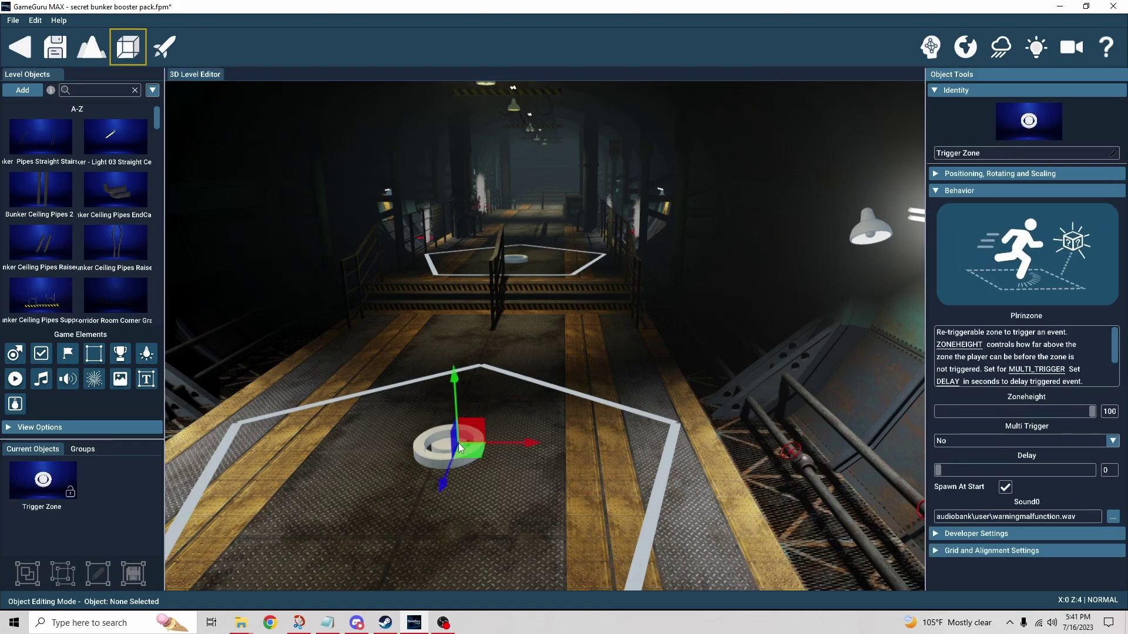
left_click(577, 376)
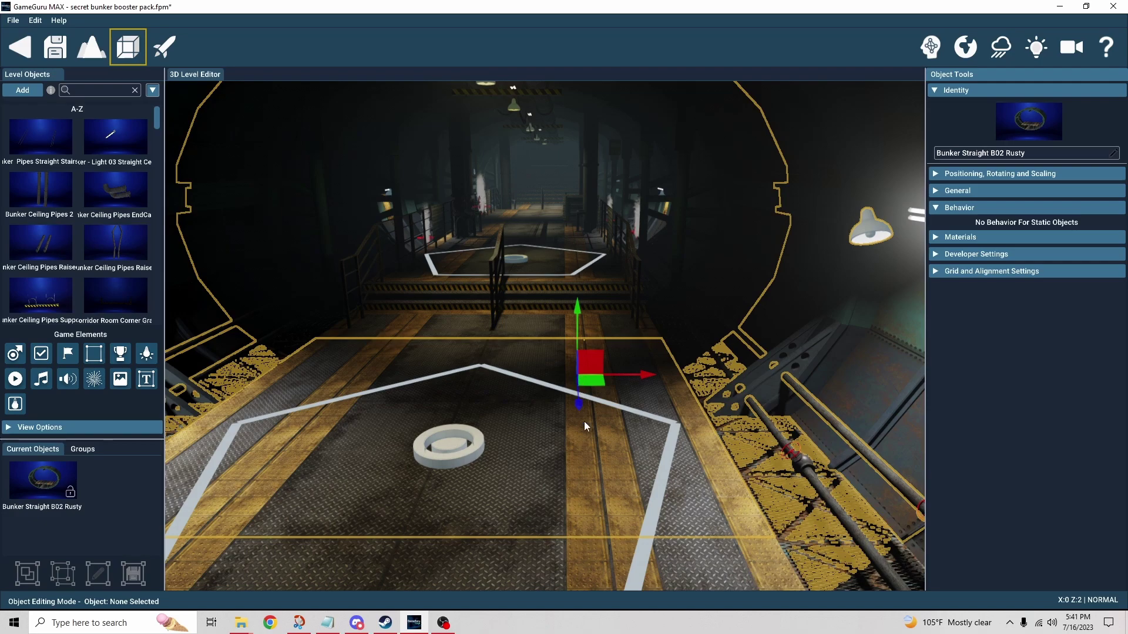
Reselect Bunker Pipe Valve 01 to bring back its Countdown behavior settings.
left_click(699, 544)
scroll(699, 545, "down", 1)
right_click_drag(700, 544, 857, 581)
left_click(509, 396)
right_click_drag(530, 424, 573, 452)
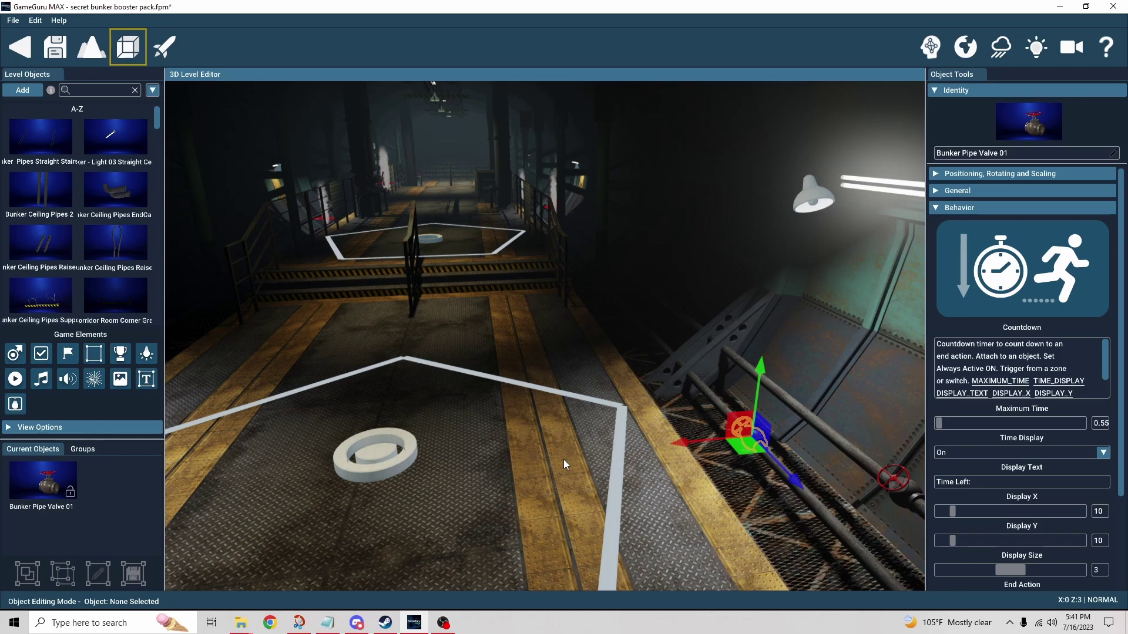
mouse_move(746, 470)
right_mouse_down()
mouse_move(682, 464)
mouse_move(747, 470)
right_mouse_up()
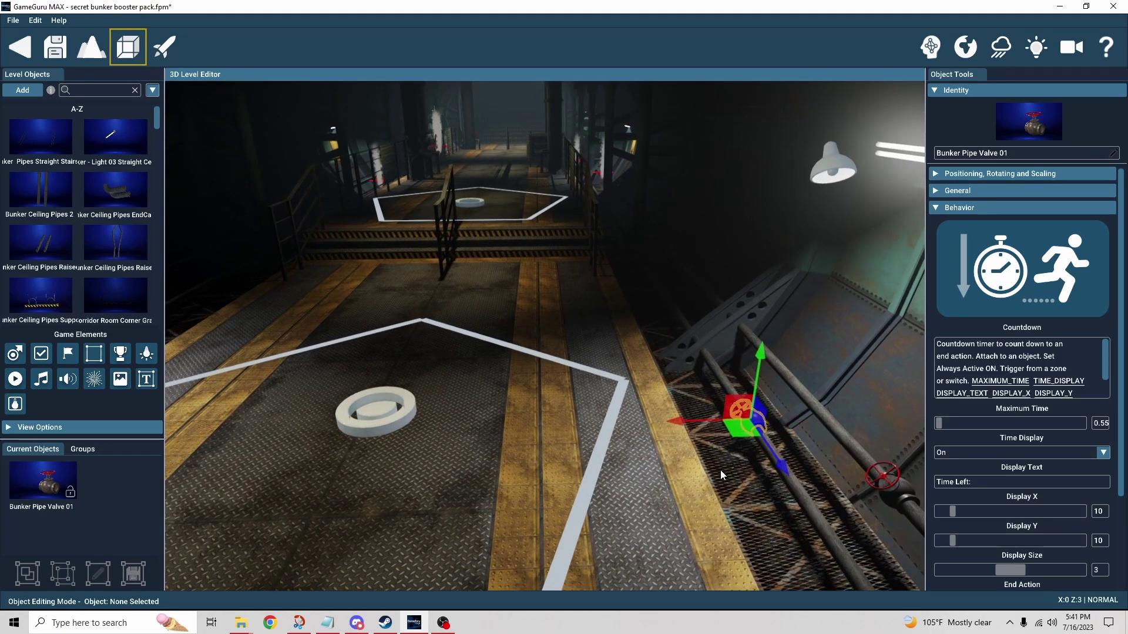
Show the logic connections in the level and examine the link between the trigger zone and the pipe valve.
left_click(931, 57)
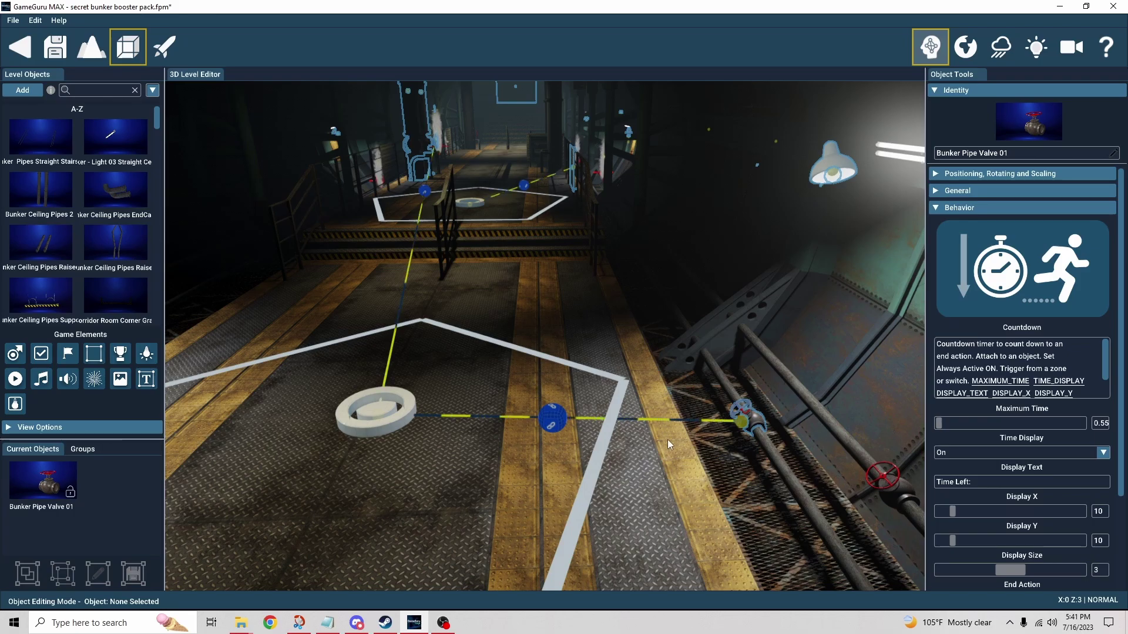
mouse_move(672, 440)
right_mouse_down()
mouse_move(611, 494)
mouse_move(595, 493)
right_mouse_up()
mouse_move(324, 318)
right_mouse_down()
mouse_move(335, 326)
mouse_move(288, 507)
right_mouse_up()
right_click_drag(493, 317, 560, 347)
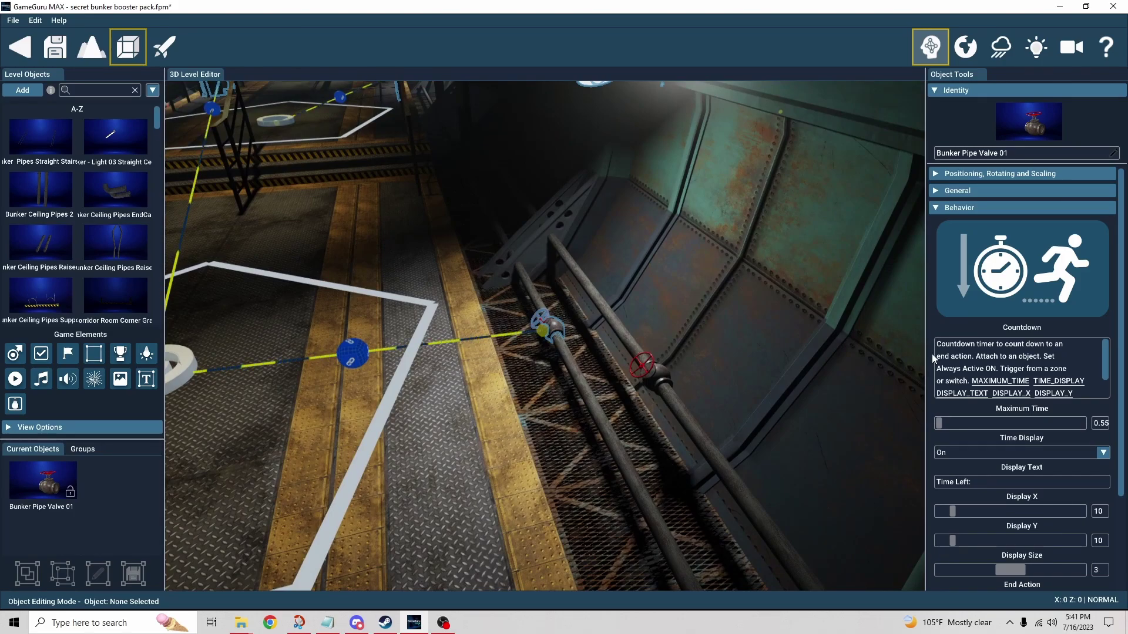
Try both ends of the countdown's Maximum Time range and set the value to 0.55.
scroll(932, 355, "down", 3)
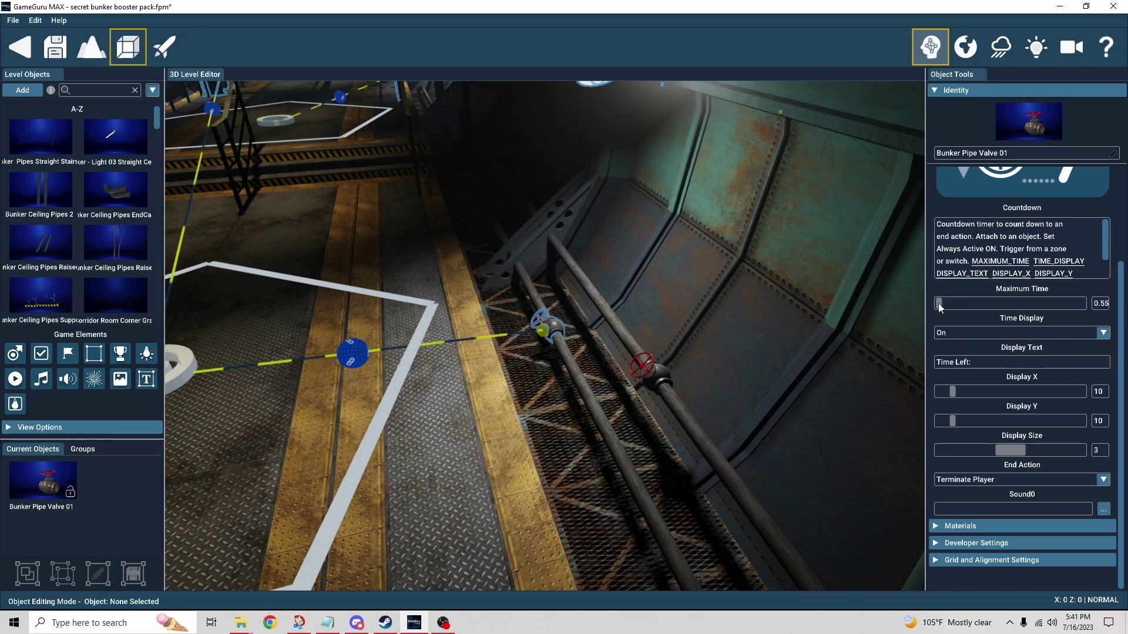
left_click_drag(939, 304, 1107, 312)
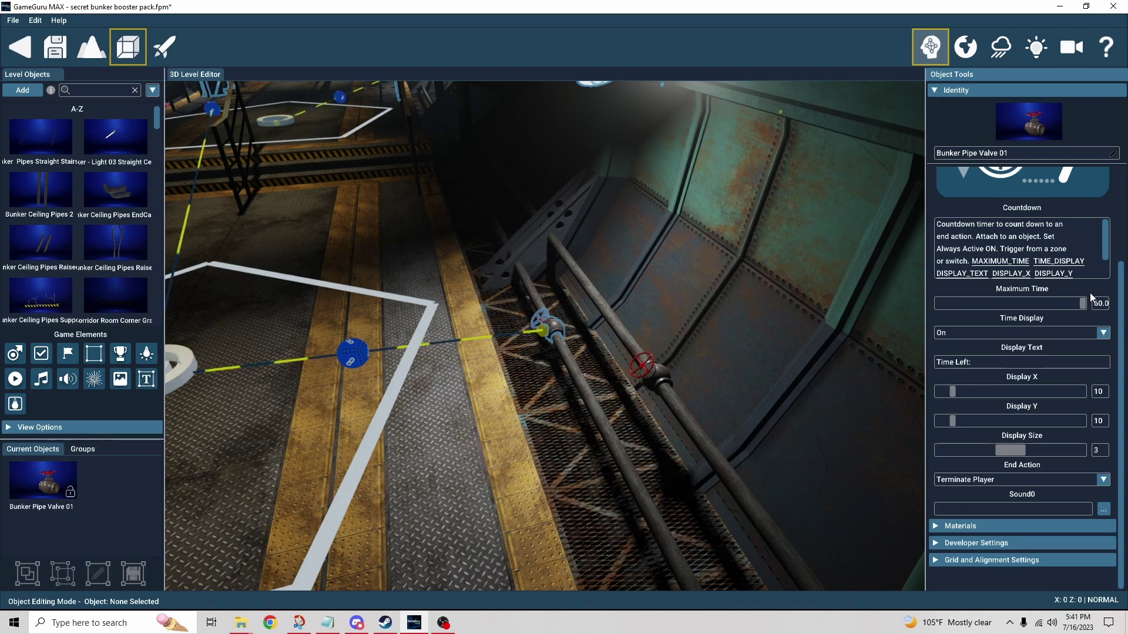
left_click_drag(1083, 306, 928, 303)
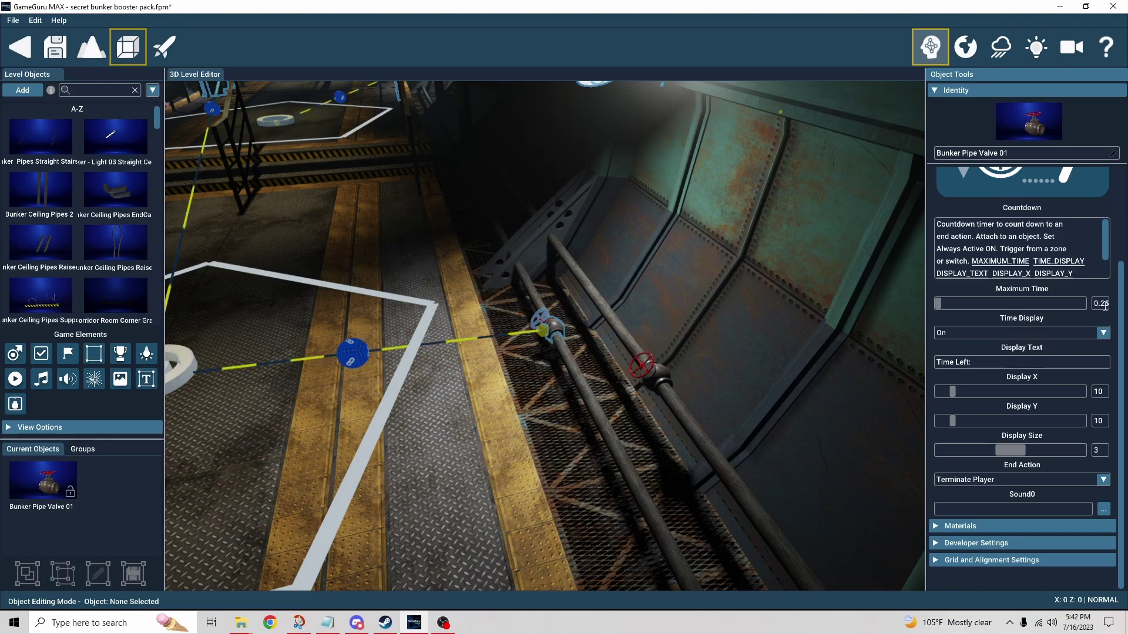
left_click(1102, 304)
type("0.55")
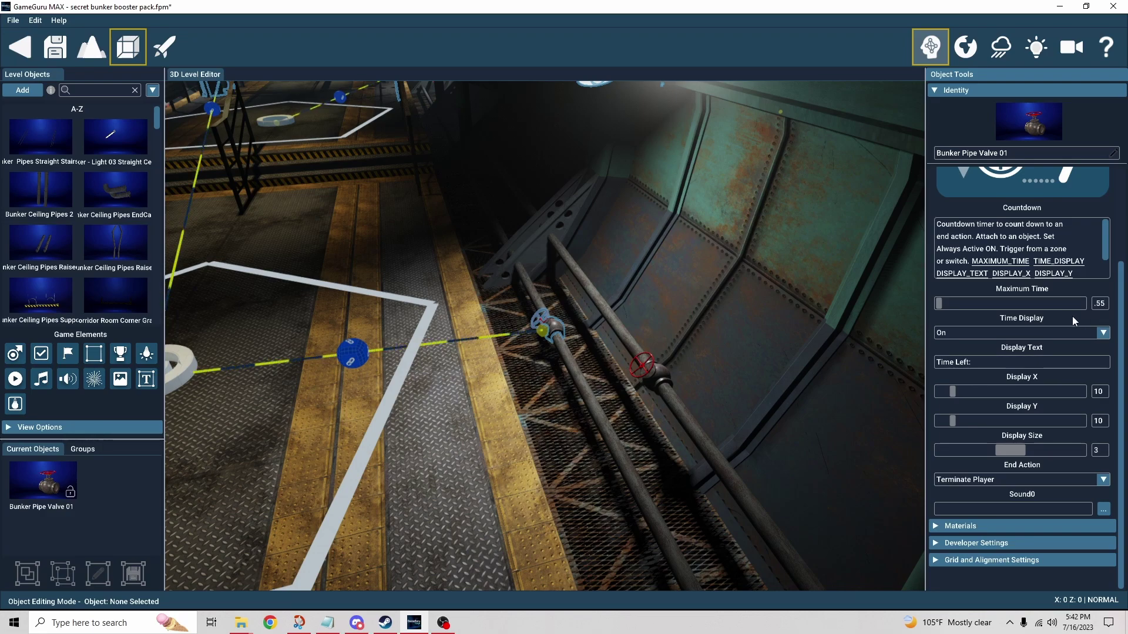
Keep the countdown's Time Display on and set its Display Size to 4.
left_click(1024, 334)
left_click(1026, 340)
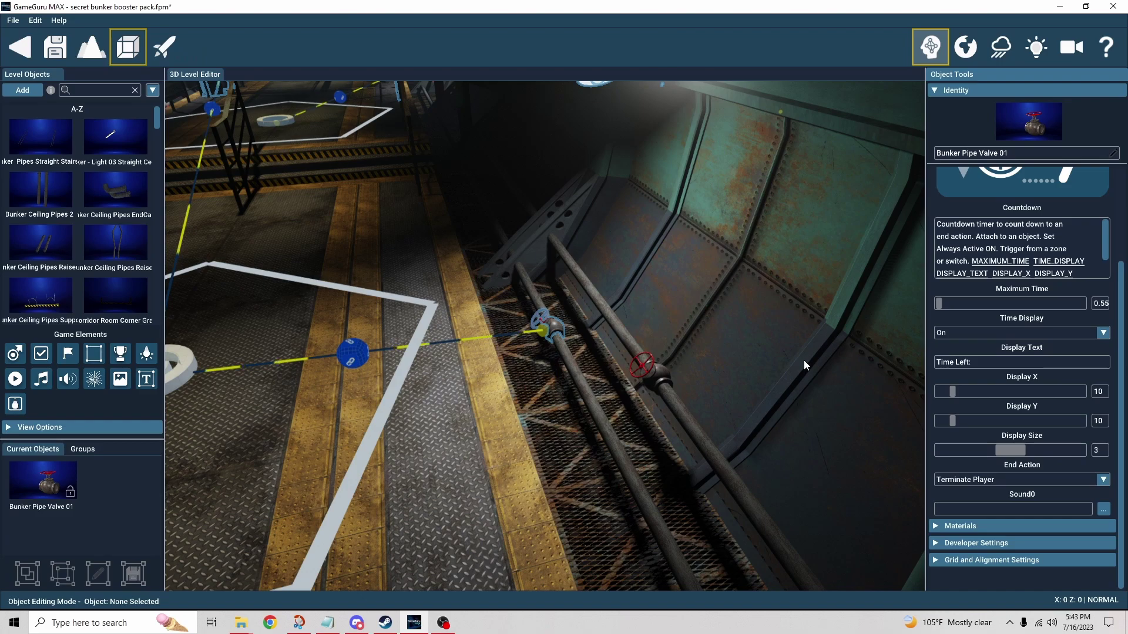
left_click(1033, 450)
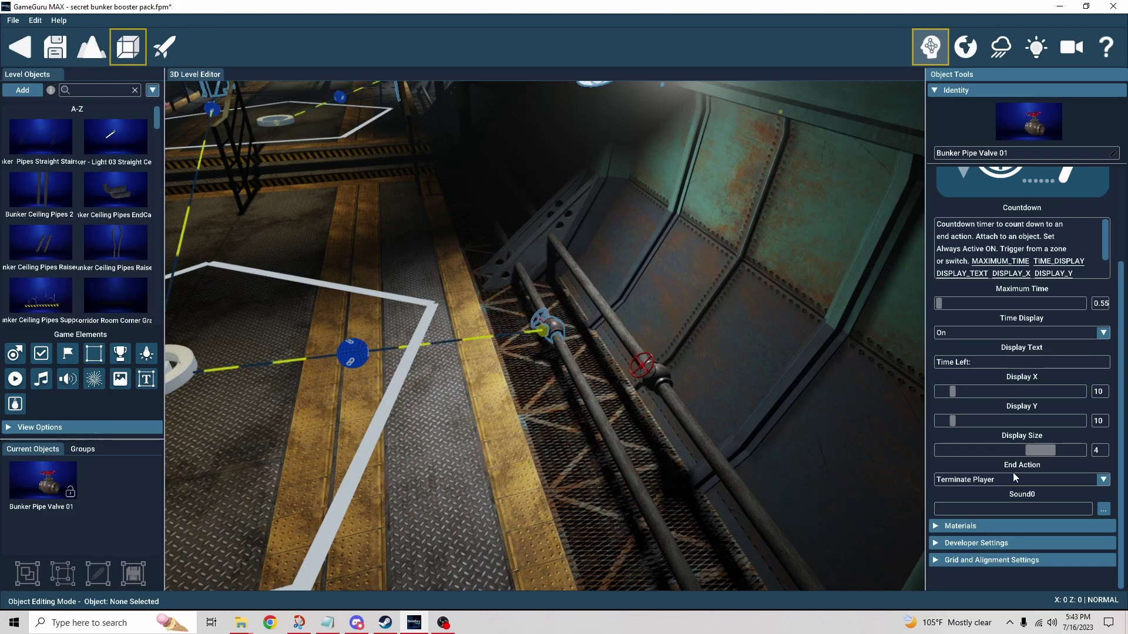
Review the countdown's End Action options and set the End Action to Activate Entities.
left_click(1104, 480)
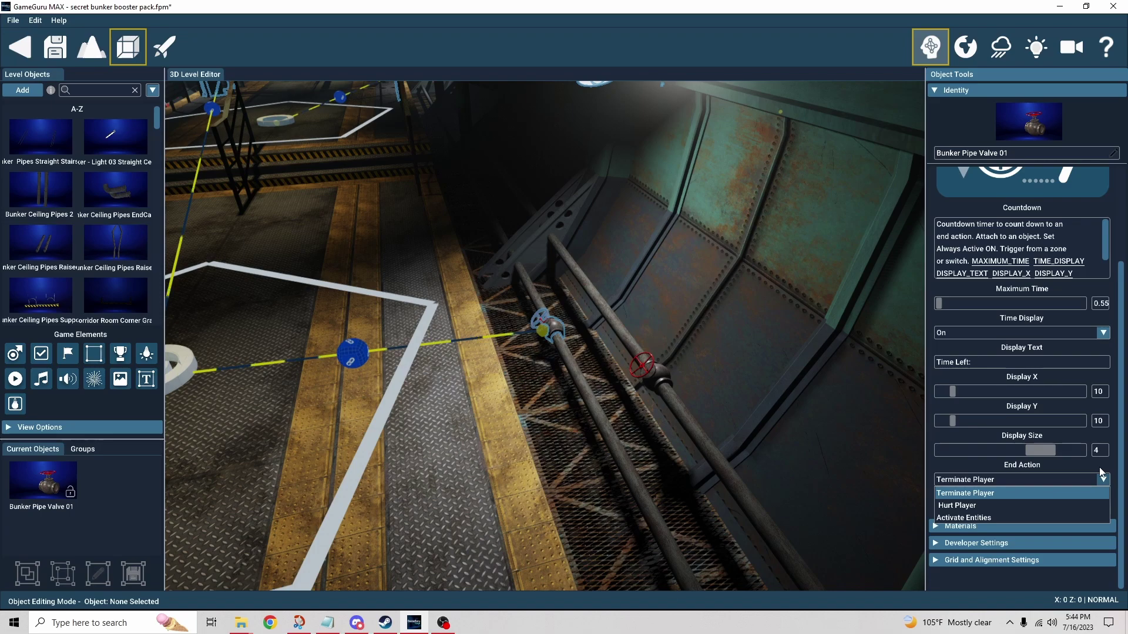
left_click(1087, 466)
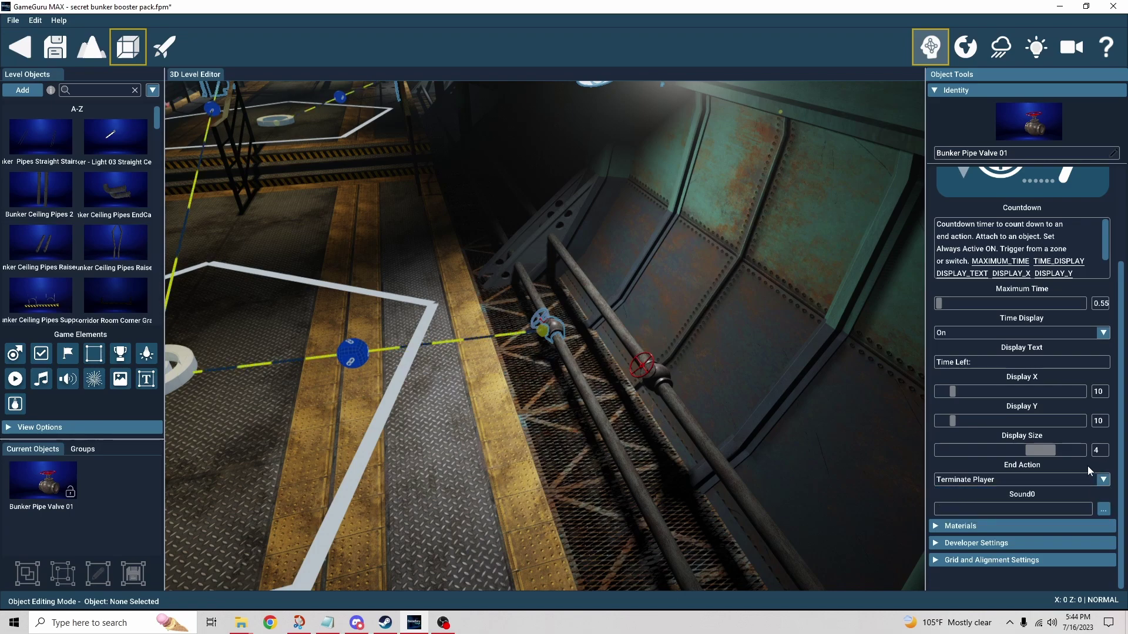
left_click(1104, 479)
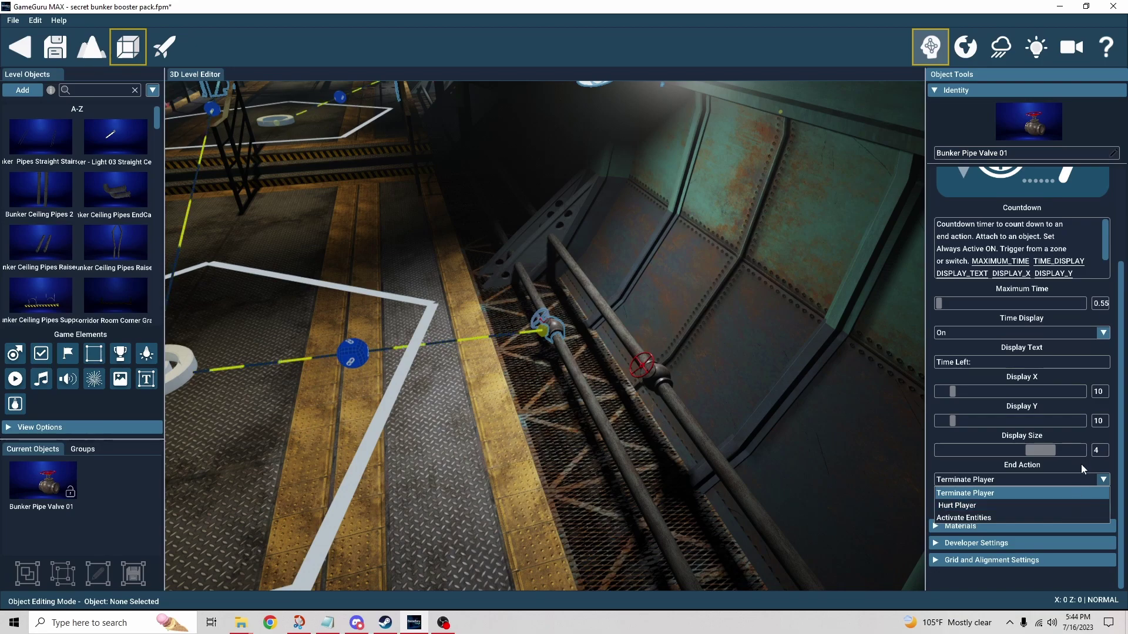
left_click(1081, 464)
left_click(1069, 481)
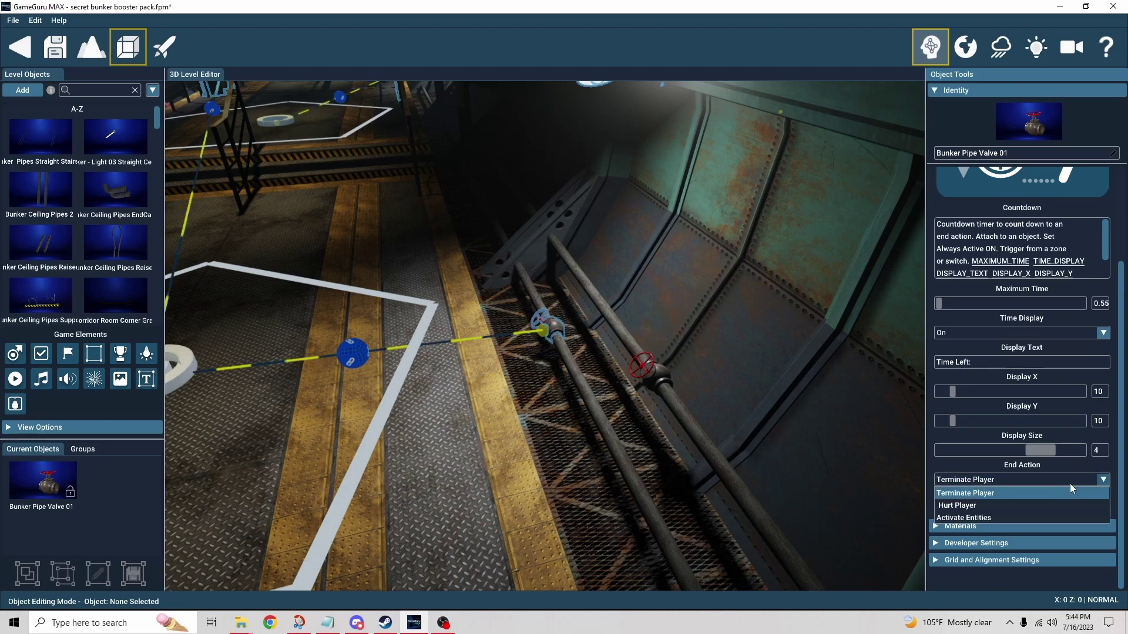
left_click(1020, 519)
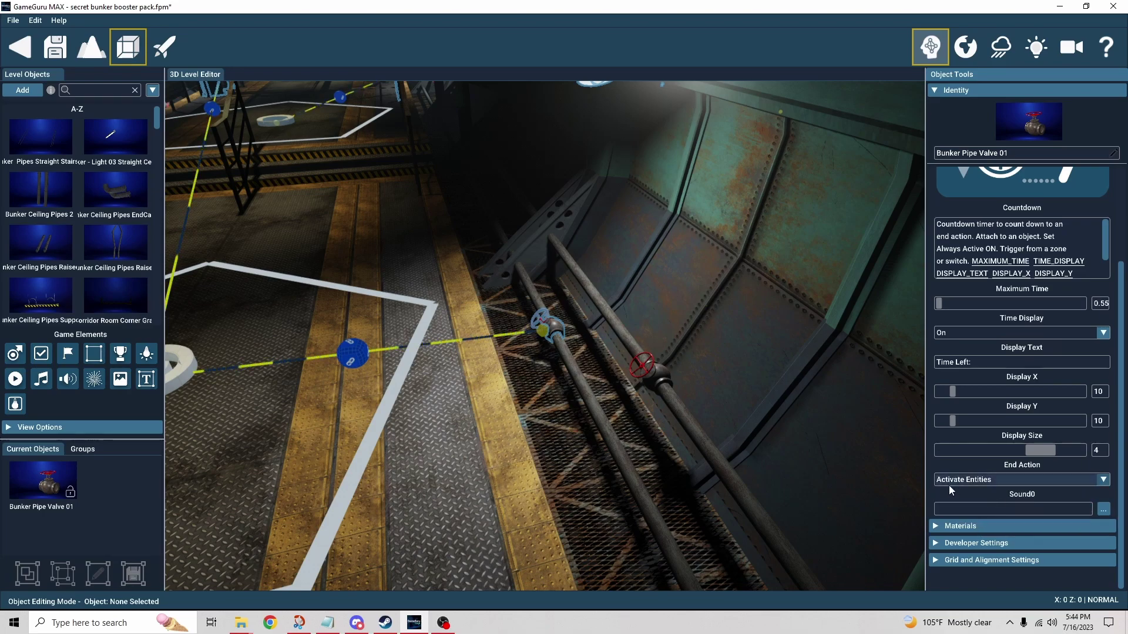
Examine the pipe valve's Developer Settings, including its main script and Always Active option, and look into its Materials settings.
left_click(935, 543)
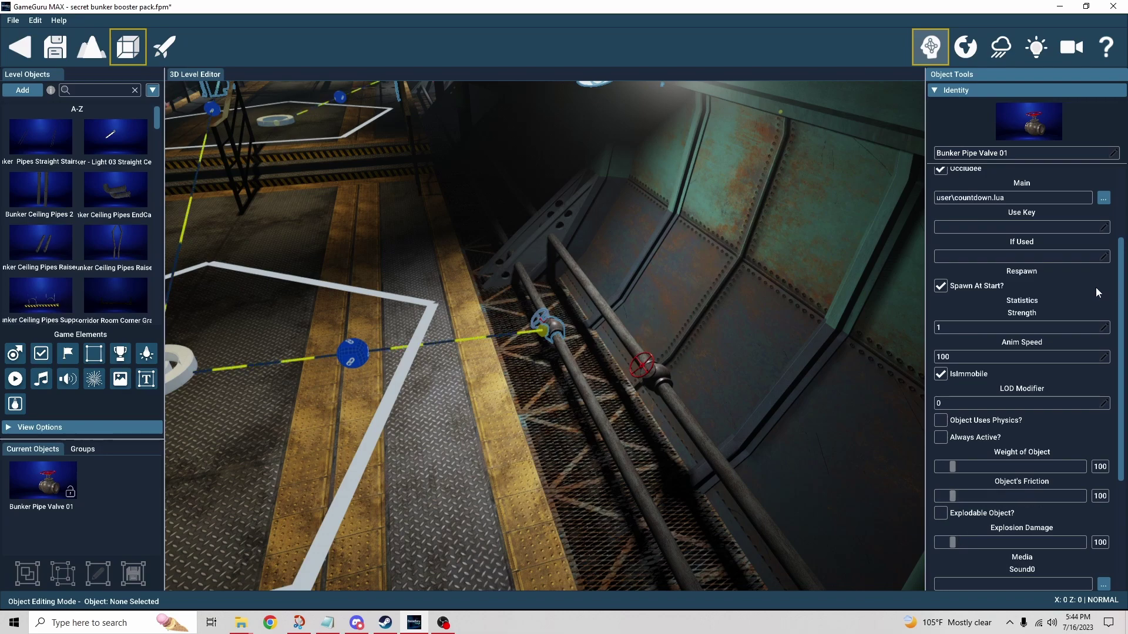
scroll(1096, 292, "up", 3)
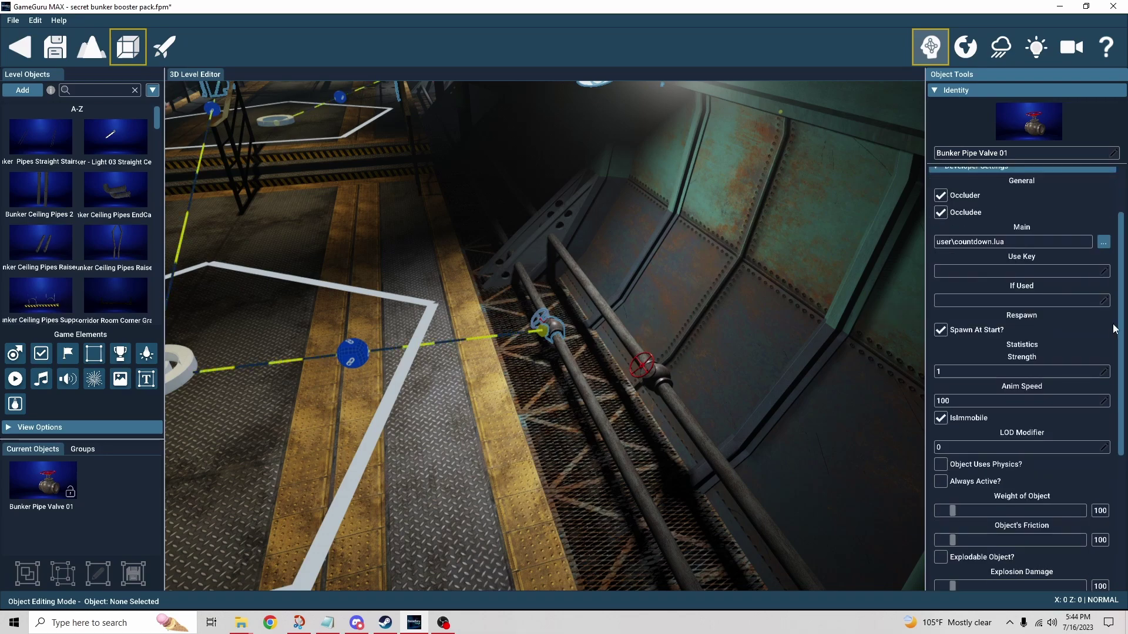
left_click(1018, 304)
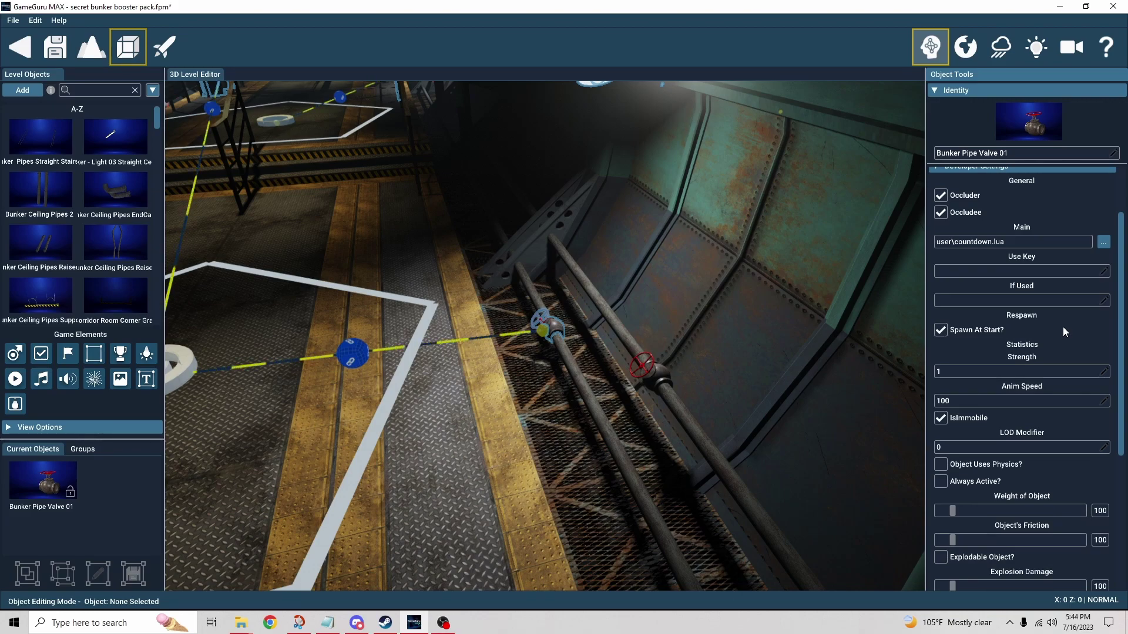
scroll(1111, 321, "up", 2)
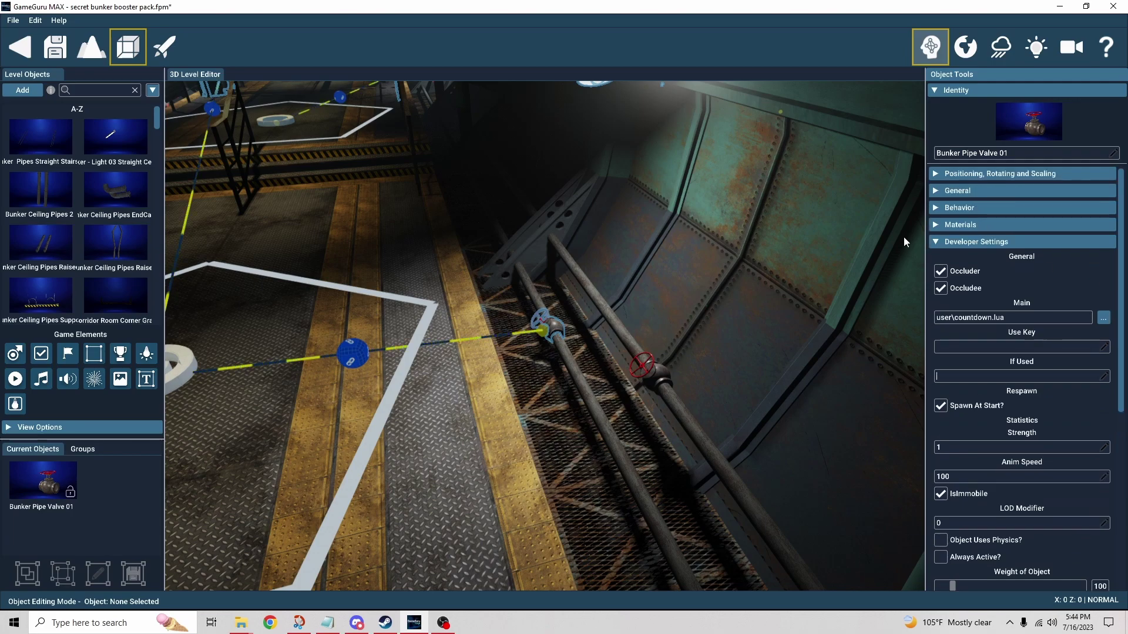
left_click(943, 246)
left_click(937, 226)
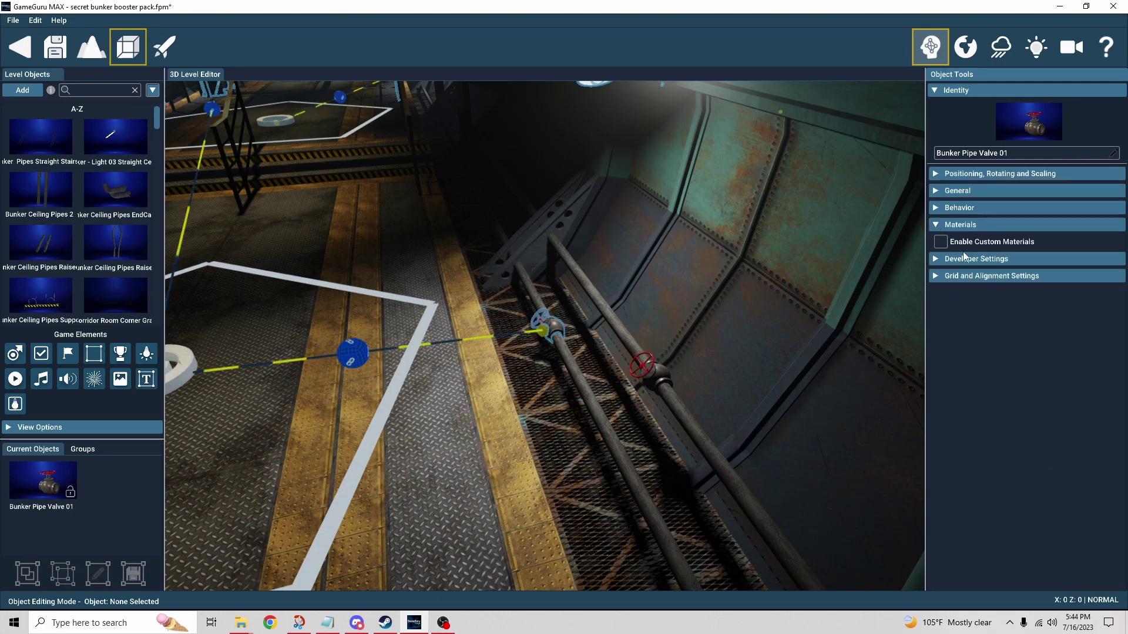
left_click(936, 227)
Reopen the pipe valve's Countdown behavior and read through its description and settings.
left_click(945, 207)
scroll(1069, 365, "down", 1)
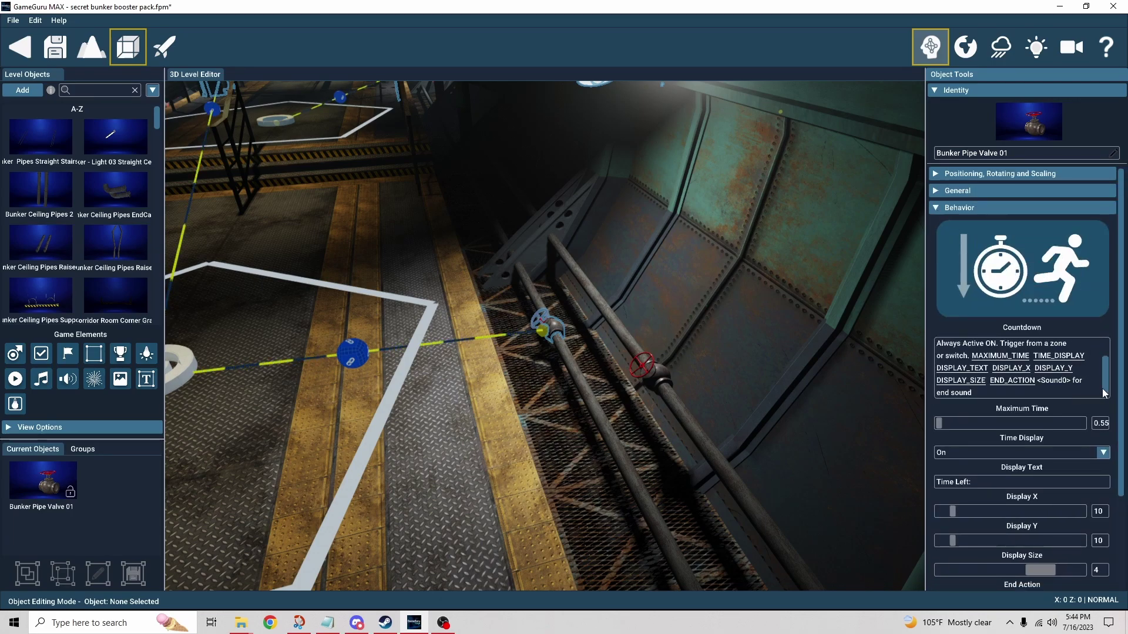
scroll(1115, 396, "down", 3)
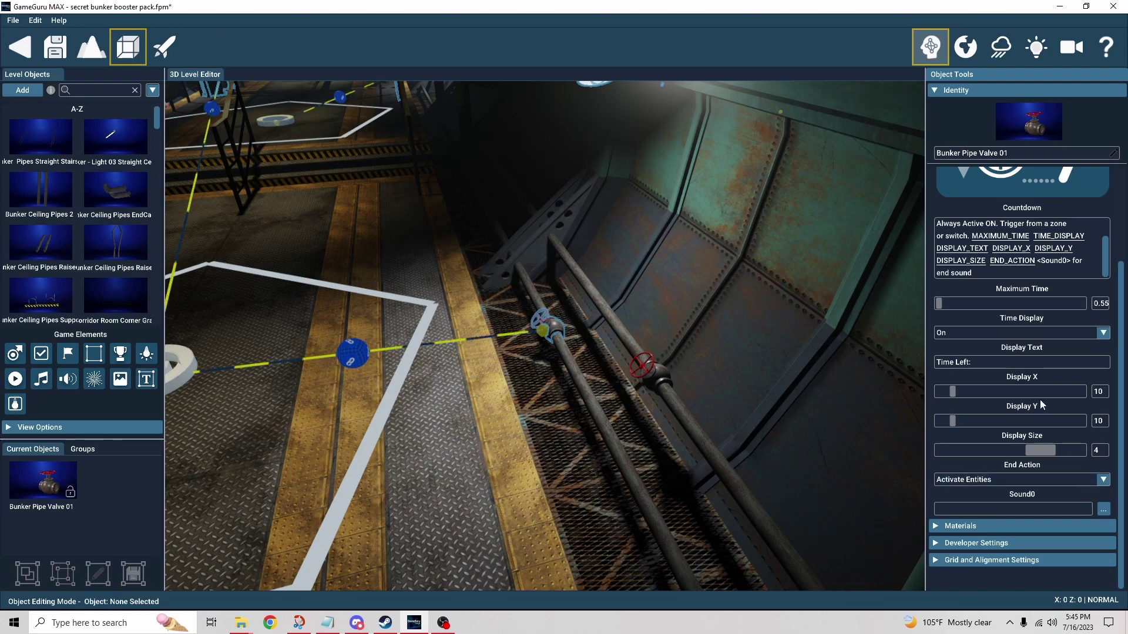
scroll(929, 424, "up", 3)
Hide the logic connections and survey the bunker corridor up to the second trigger zone.
right_click_drag(764, 443, 595, 470)
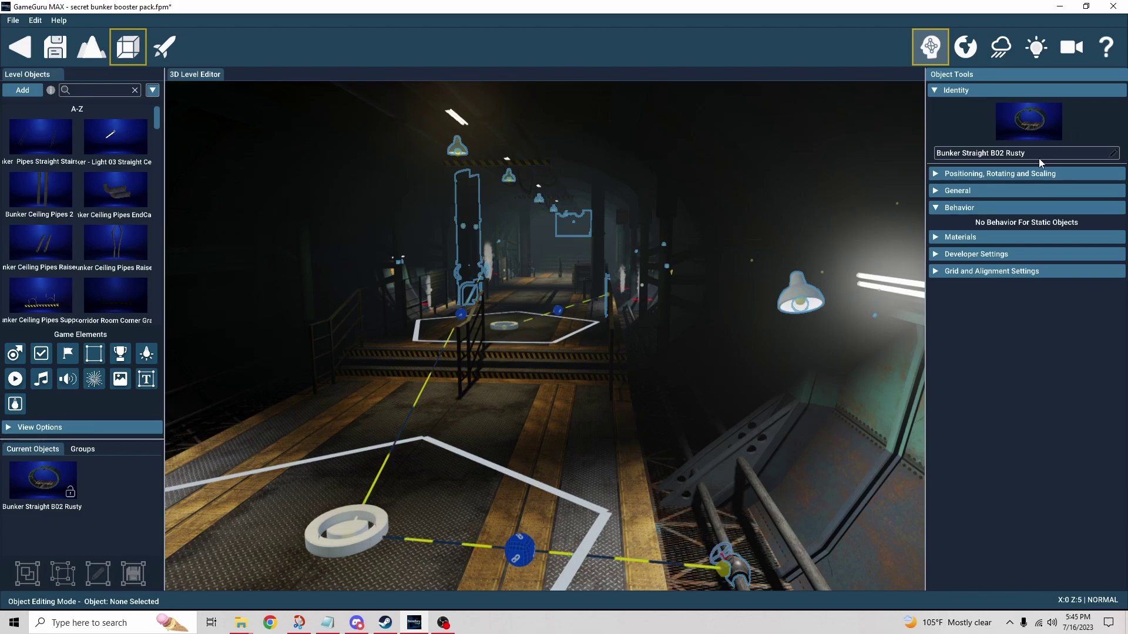
left_click(928, 48)
left_click(575, 467)
key("w")
right_click_drag(575, 467, 547, 471)
key("w")
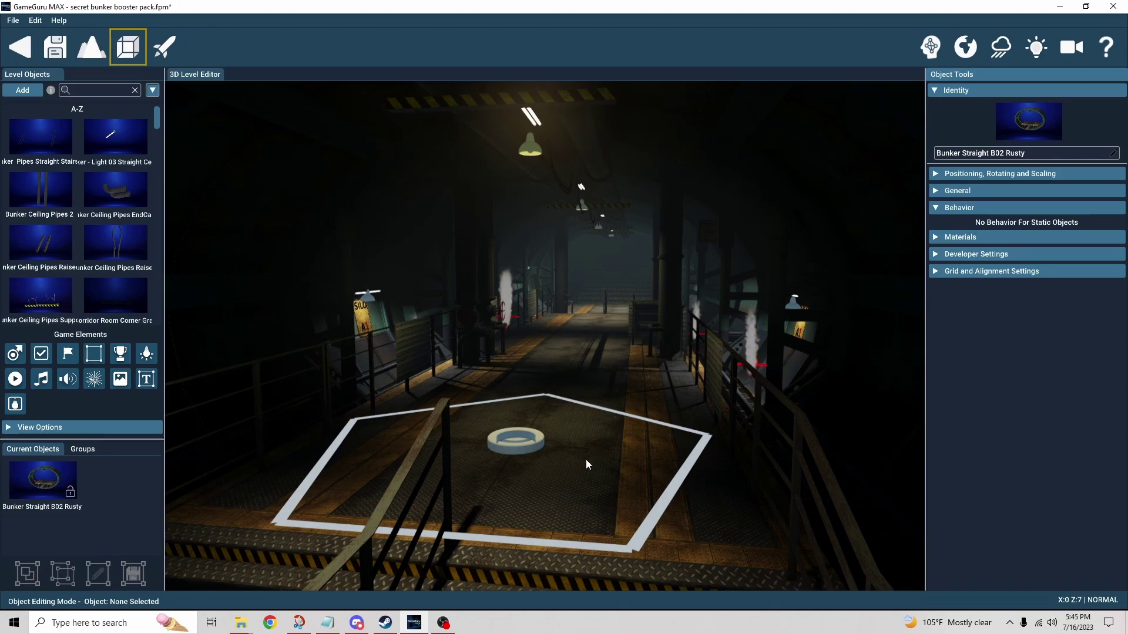
key("Up")
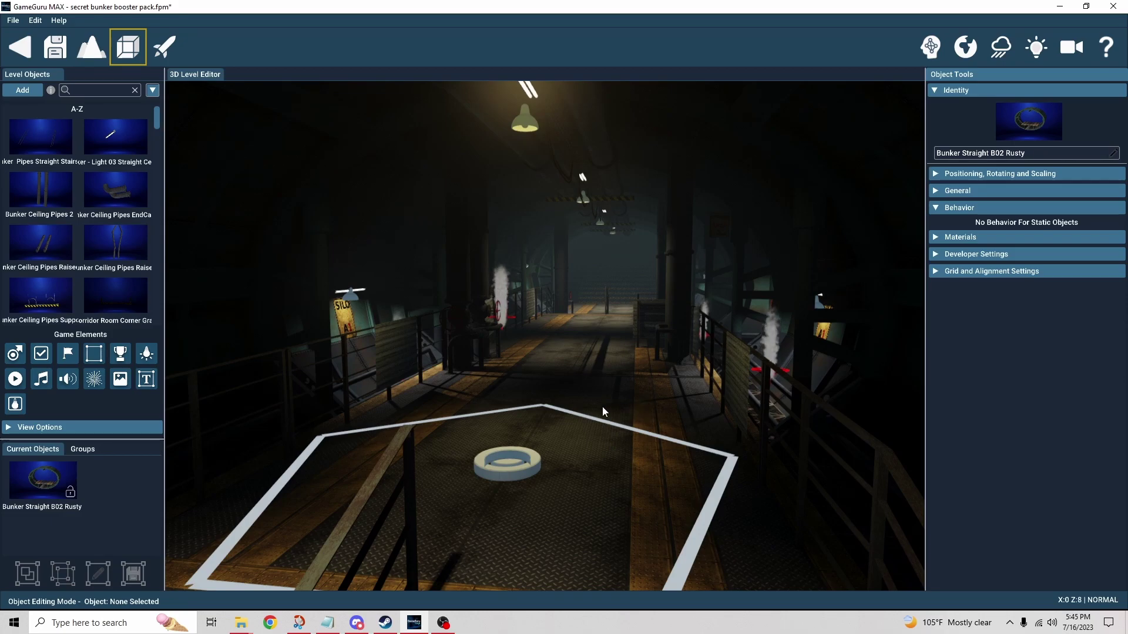
Look further down the corridor, return to the first trigger zone and select it to check its behavior and sound.
key("w")
mouse_move(601, 407)
right_mouse_down()
mouse_move(693, 379)
mouse_move(614, 350)
mouse_move(578, 385)
mouse_move(494, 432)
mouse_move(579, 426)
mouse_move(505, 523)
mouse_move(364, 481)
mouse_move(564, 411)
mouse_move(506, 446)
mouse_move(481, 358)
mouse_move(517, 330)
mouse_move(447, 335)
mouse_move(411, 400)
mouse_move(447, 364)
mouse_move(405, 364)
mouse_move(599, 410)
right_mouse_up()
key("w")
key("s")
key("s")
key("s")
key("s")
left_click(523, 490)
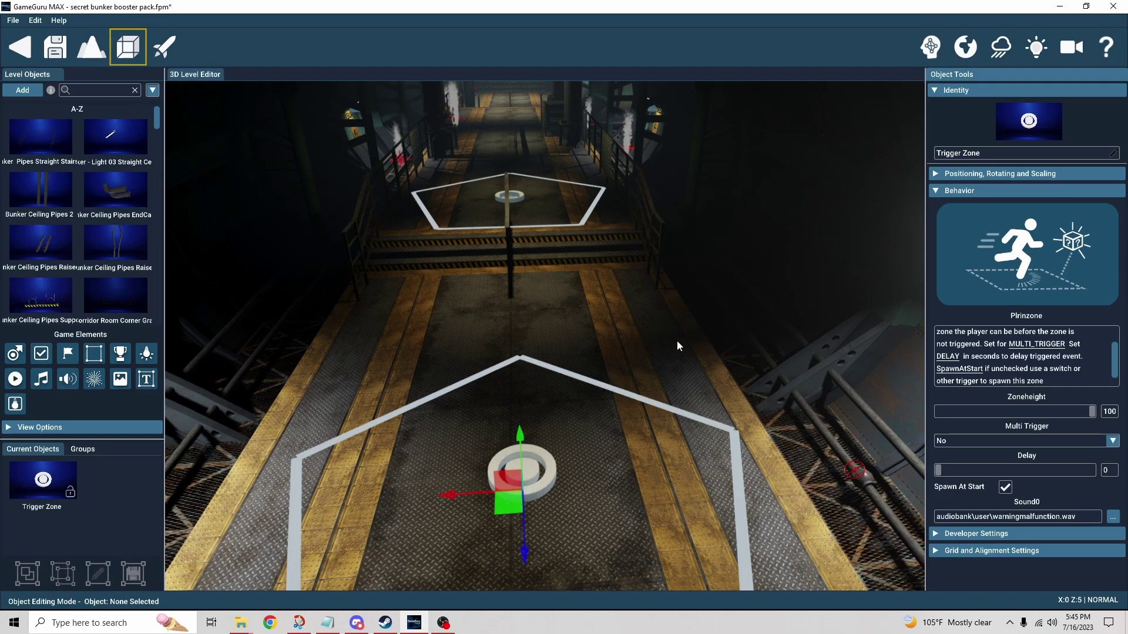
Select the second trigger zone, beyond the steps in the corridor, and check its assigned sound.
right_click_drag(632, 284, 608, 262)
right_click_drag(532, 197, 615, 356)
key("w")
left_click(558, 448)
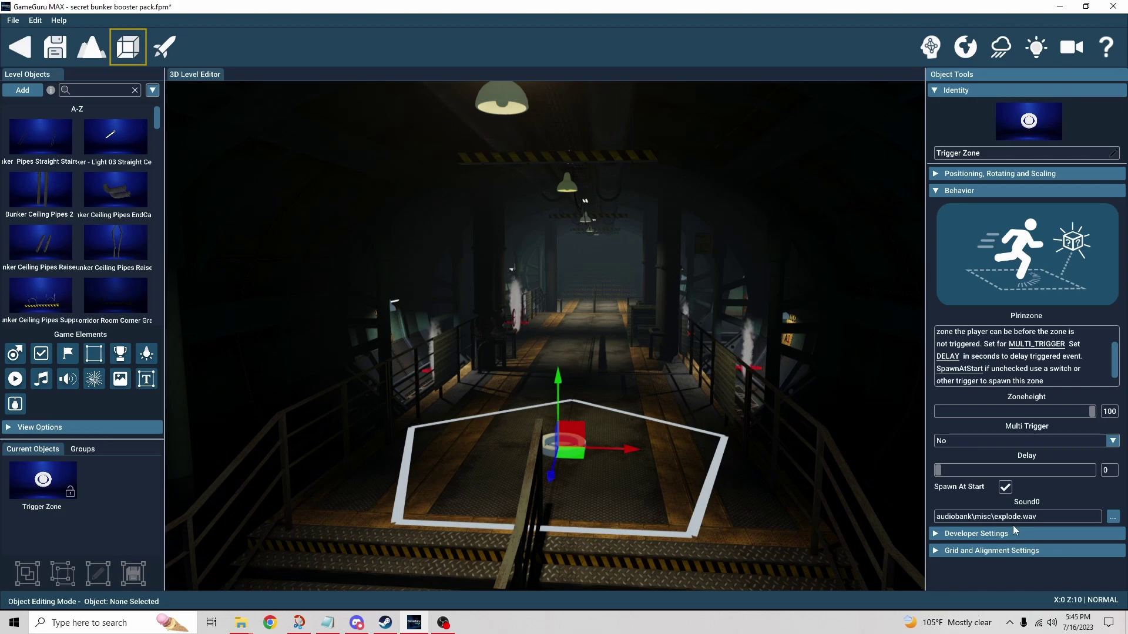
Select the Bunker Railing Sheet Panel and examine its Shake behavior and its logic link to the trigger zone.
key("w")
right_click_drag(619, 379, 570, 390)
left_click(749, 467)
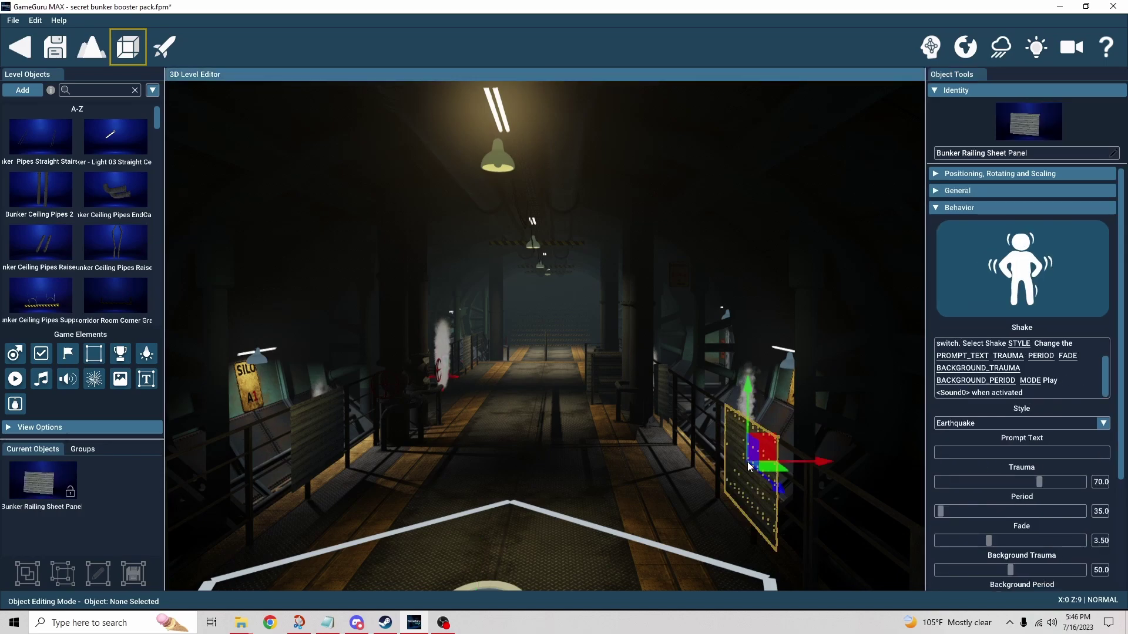
key("Up")
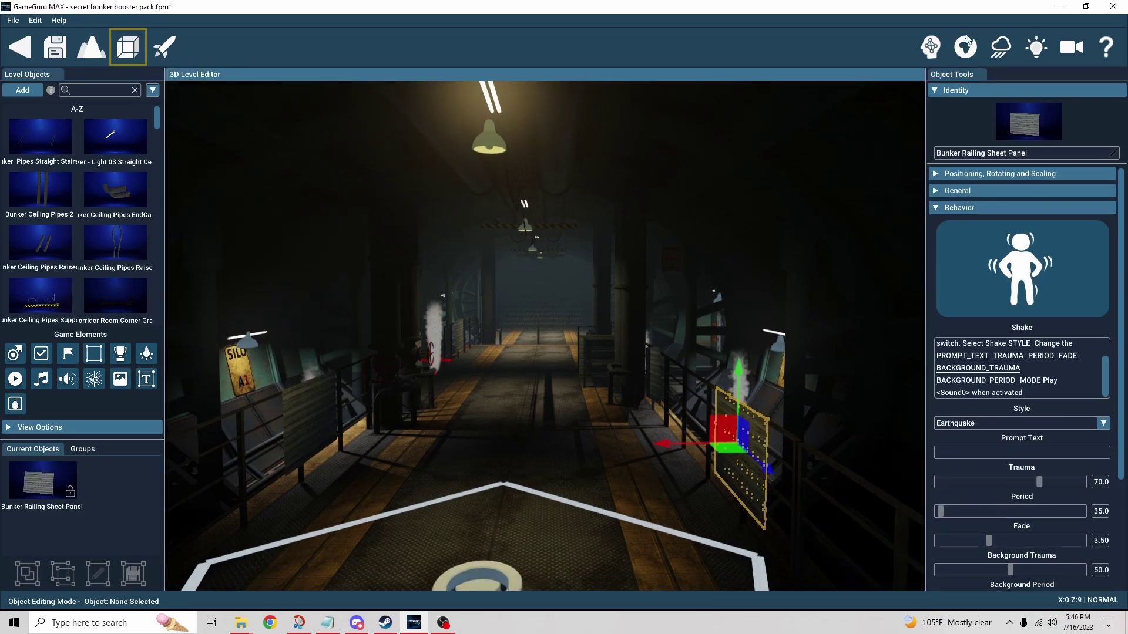
left_click(936, 41)
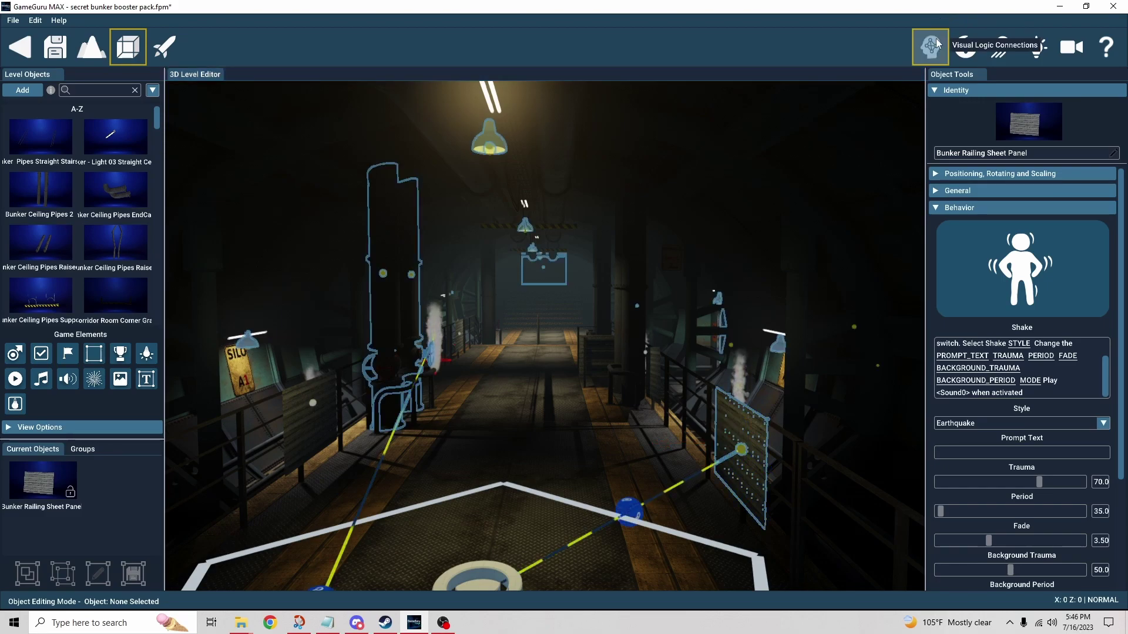
left_click(936, 42)
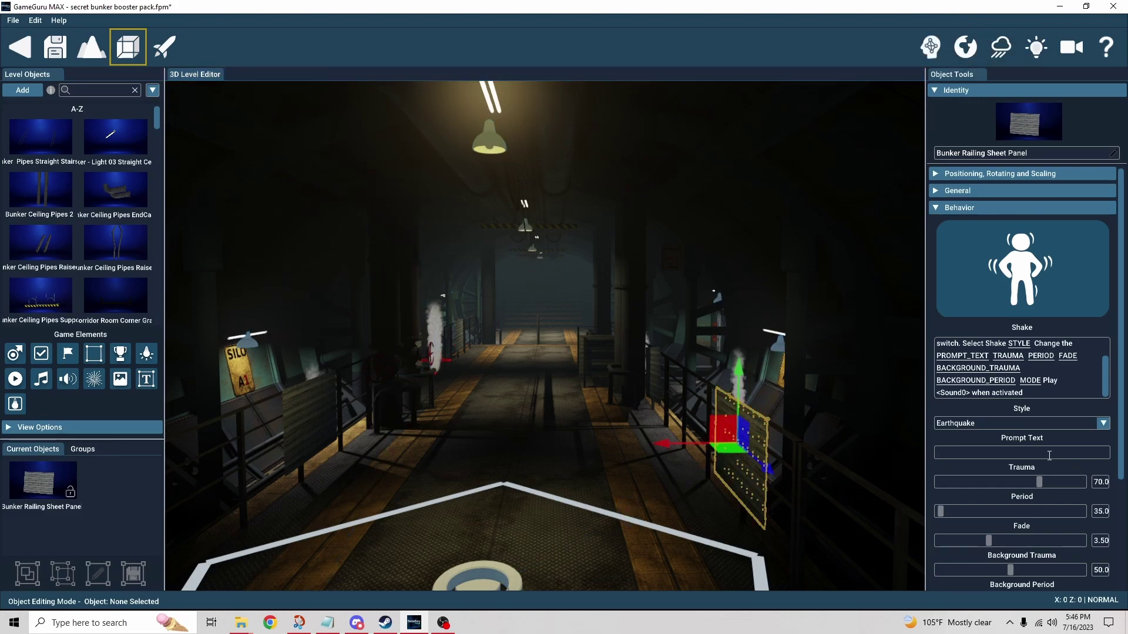
scroll(1048, 456, "down", 2)
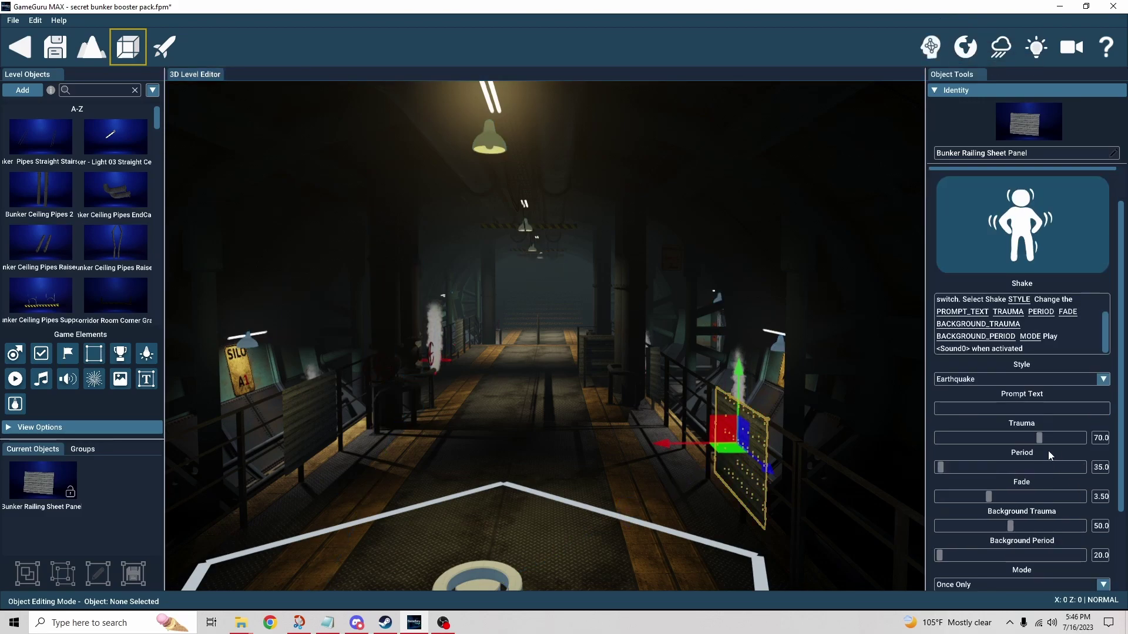
Go to the dark room beyond the corridor and select its nearest trigger zone to check the assigned sound.
left_click(589, 434)
mouse_move(589, 434)
right_mouse_down()
mouse_move(575, 419)
mouse_move(688, 415)
mouse_move(707, 403)
mouse_move(576, 414)
right_mouse_up()
key("w")
key("w")
key("w")
key("s")
key("s")
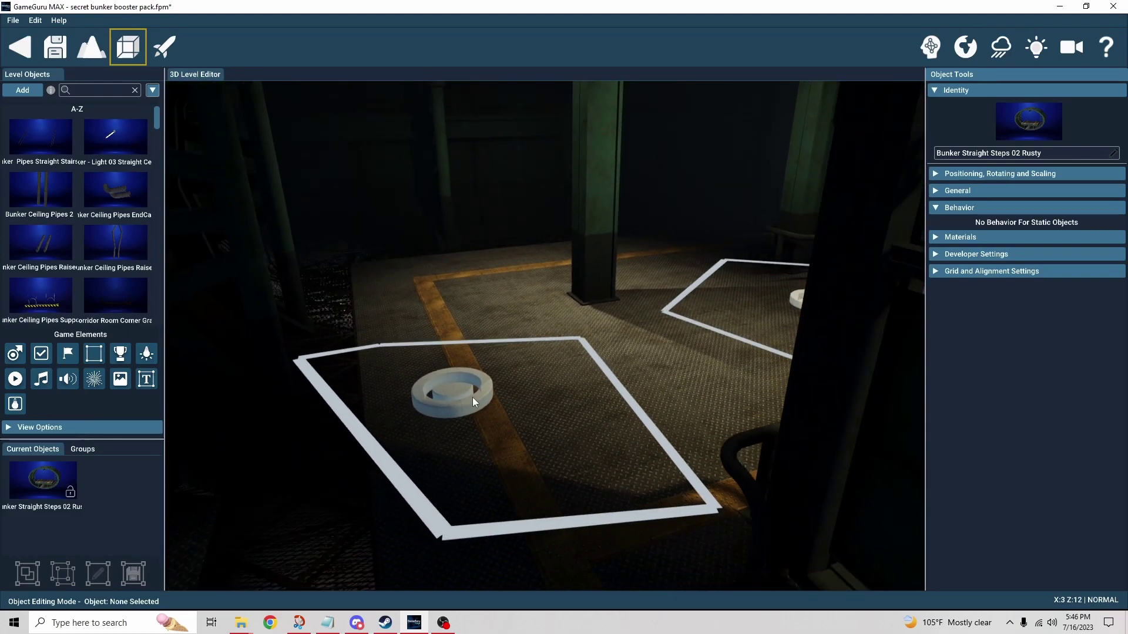
left_click(454, 396)
key("w")
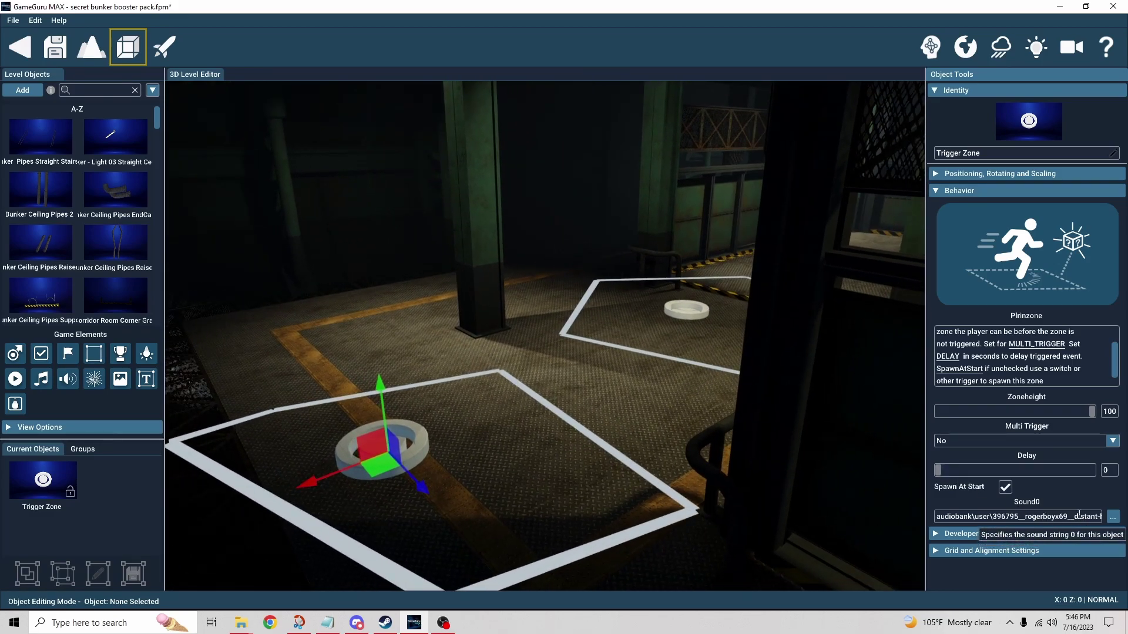
scroll(645, 418, "up", 5)
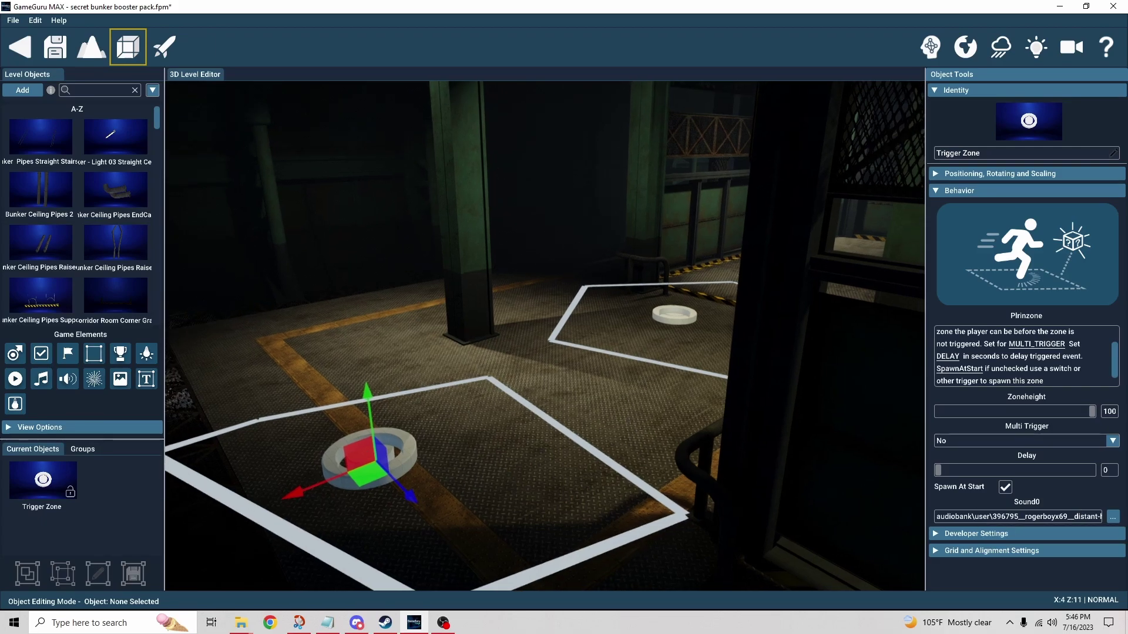
Show the logic connections to trace the link up to the overhead steel pipe, and hide them again.
left_click(930, 46)
right_click_drag(609, 450, 519, 294)
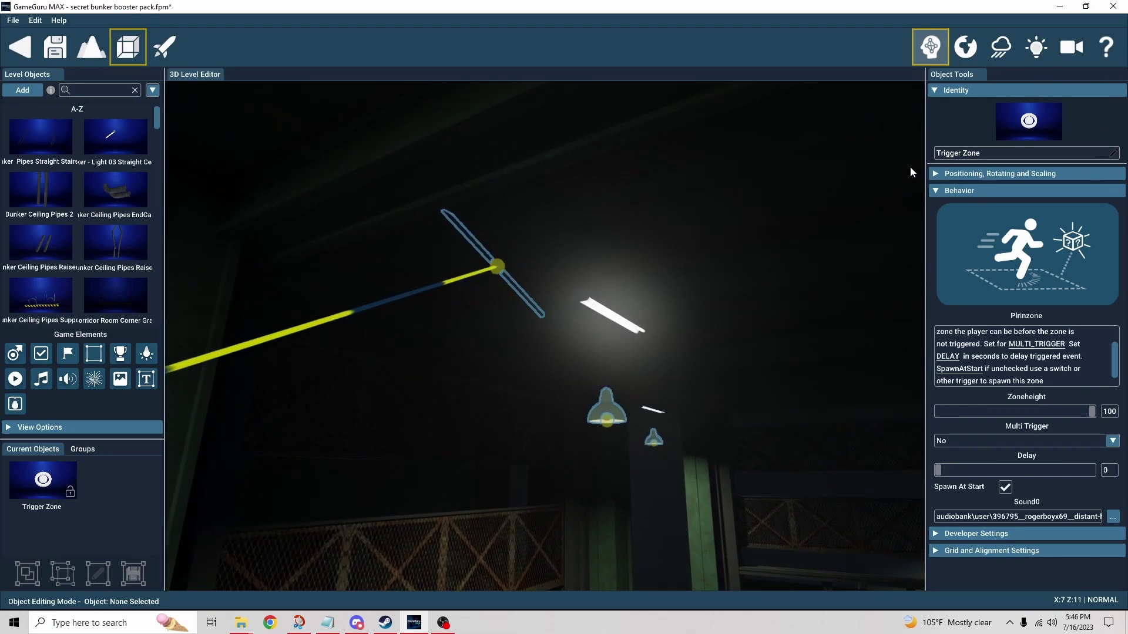
left_click(929, 48)
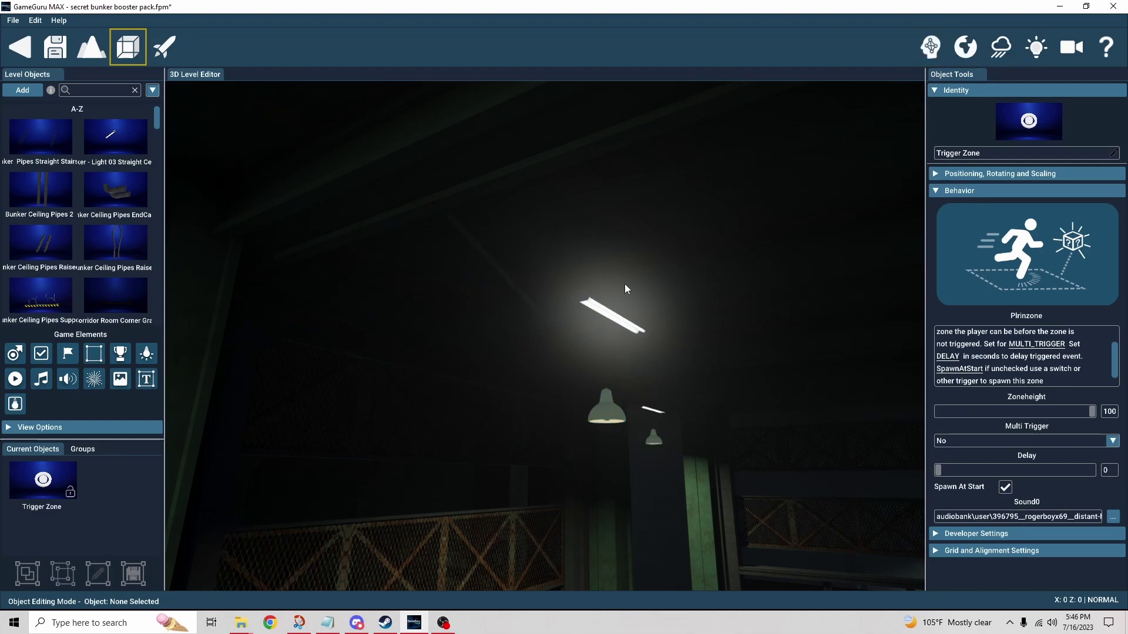
Select the overhead Steel Pipe Worn and inspect its spawn and physics options in the General settings.
left_click(506, 281)
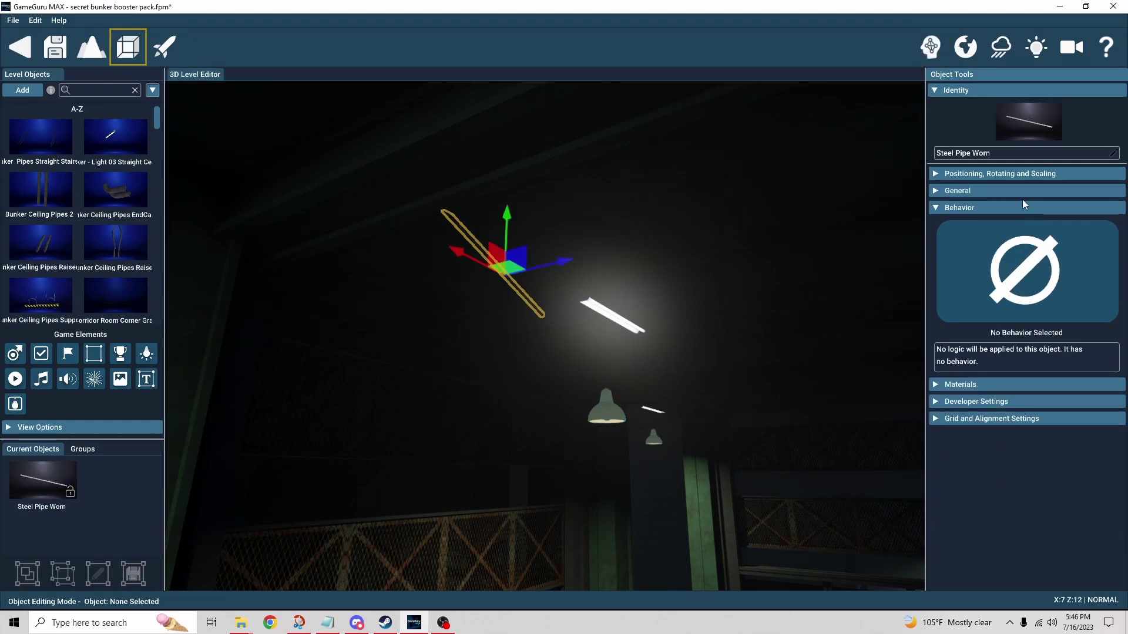
left_click(937, 191)
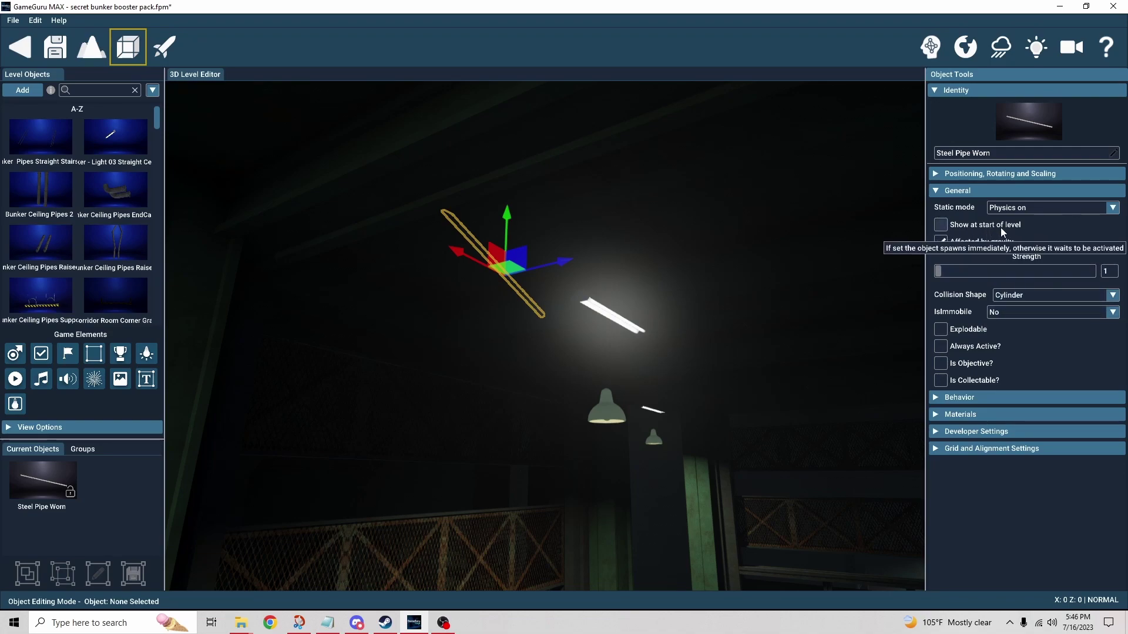
right_click_drag(830, 257, 770, 347)
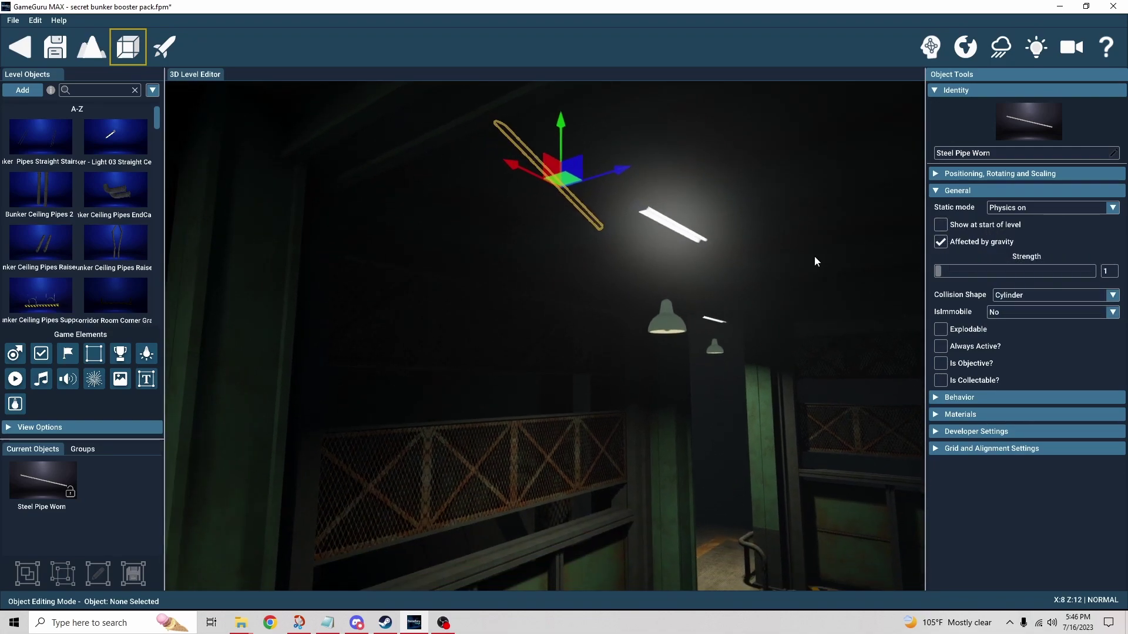
Select the trigger zone on the floor near the railing and striped floor markings and examine its behavior settings and sound.
mouse_move(810, 266)
right_mouse_down()
mouse_move(764, 346)
mouse_move(852, 382)
mouse_move(840, 384)
mouse_move(919, 382)
mouse_move(817, 269)
mouse_move(802, 283)
right_mouse_up()
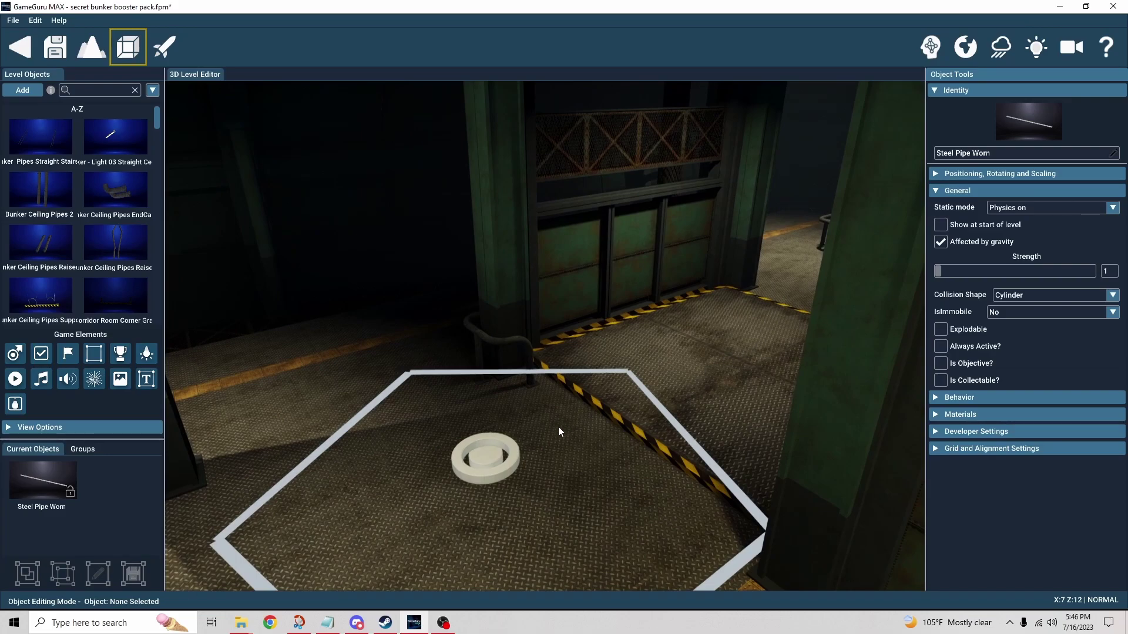
left_click(487, 456)
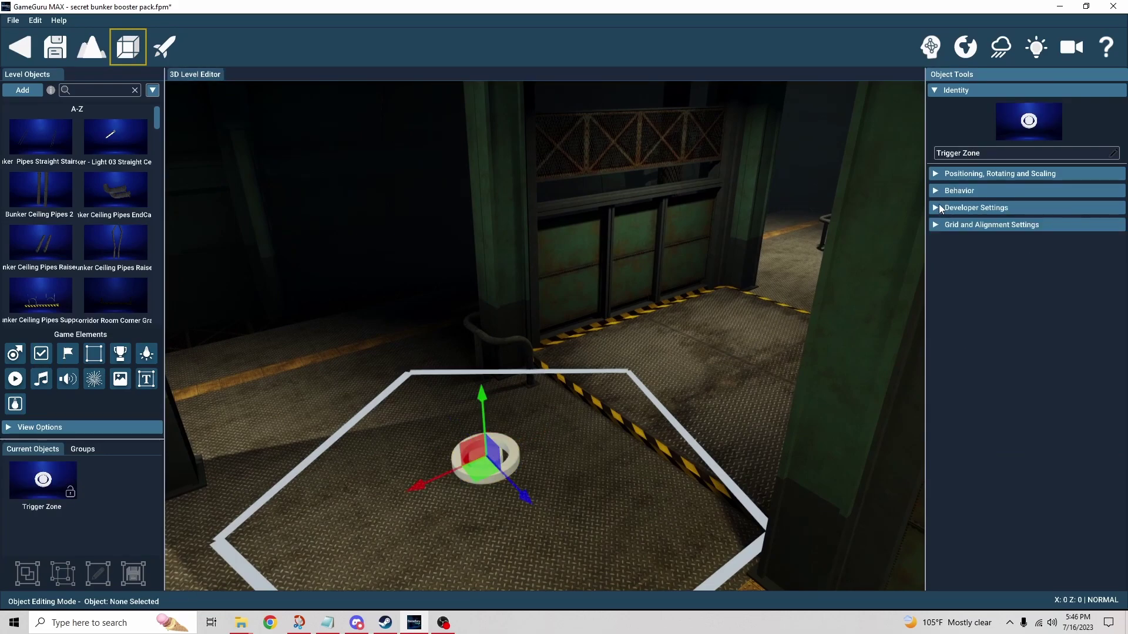
left_click(936, 190)
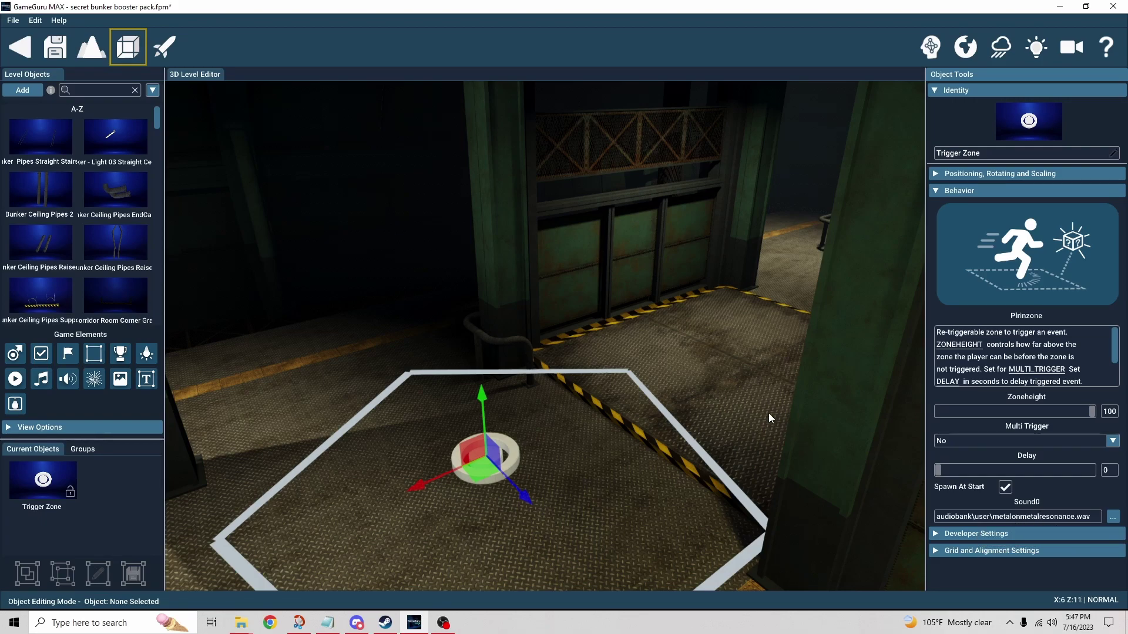
right_click_drag(756, 410, 723, 373)
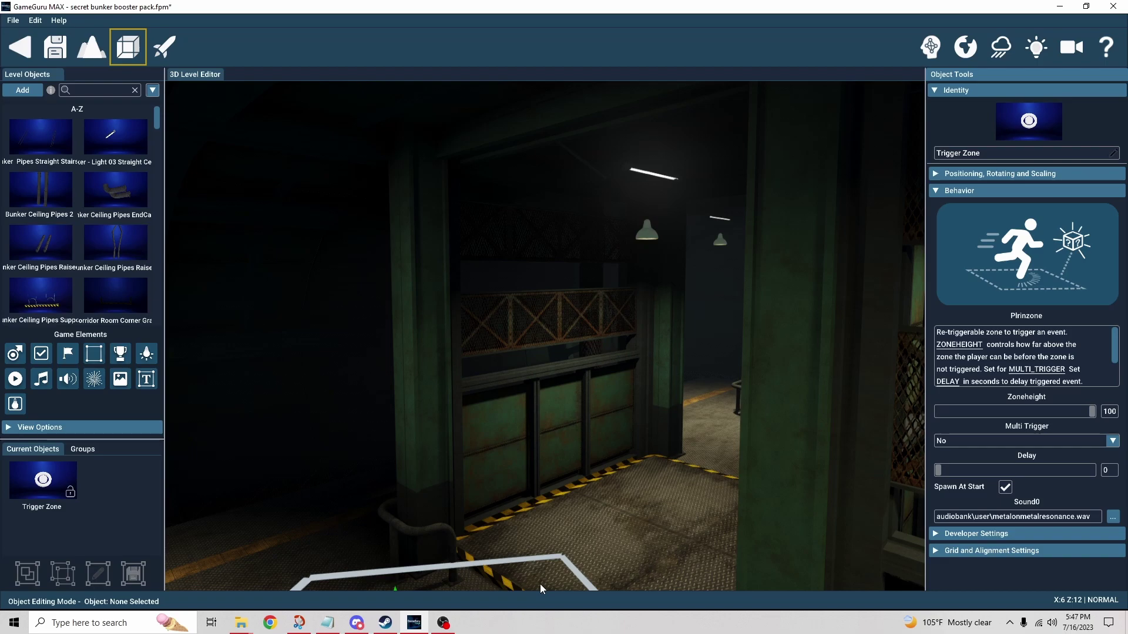
middle_click_drag(540, 584, 519, 510)
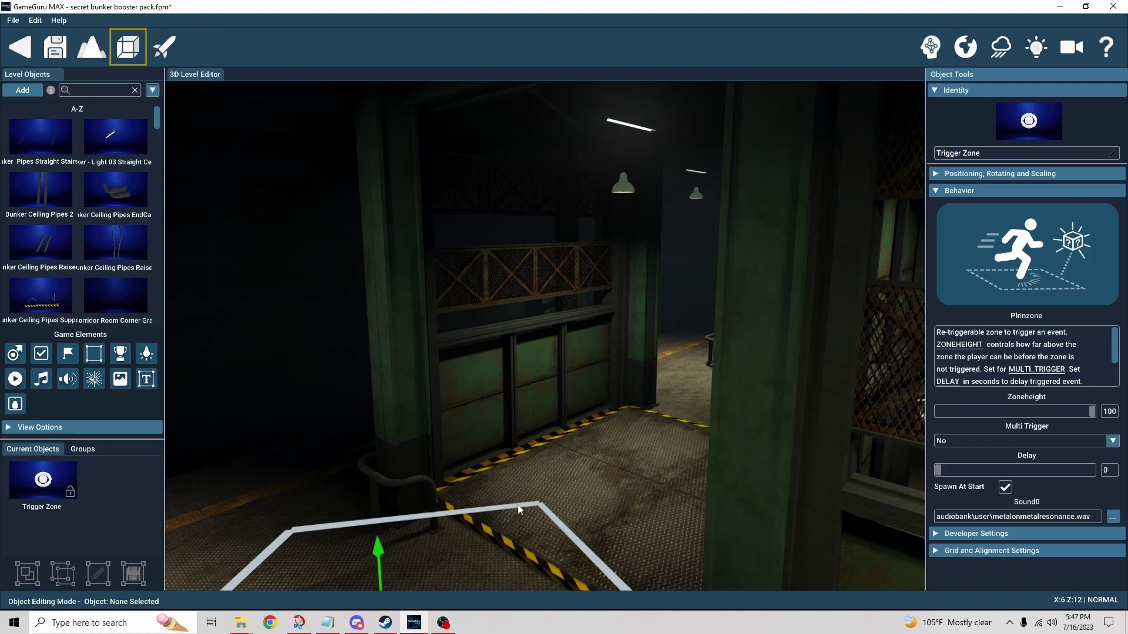
Go past the railing to the trigger zone on the dark floor by the green wall panels and select it to check its sound.
right_click_drag(613, 472, 717, 440)
key("w")
right_click_drag(487, 465, 678, 501)
key("w")
left_click(479, 424)
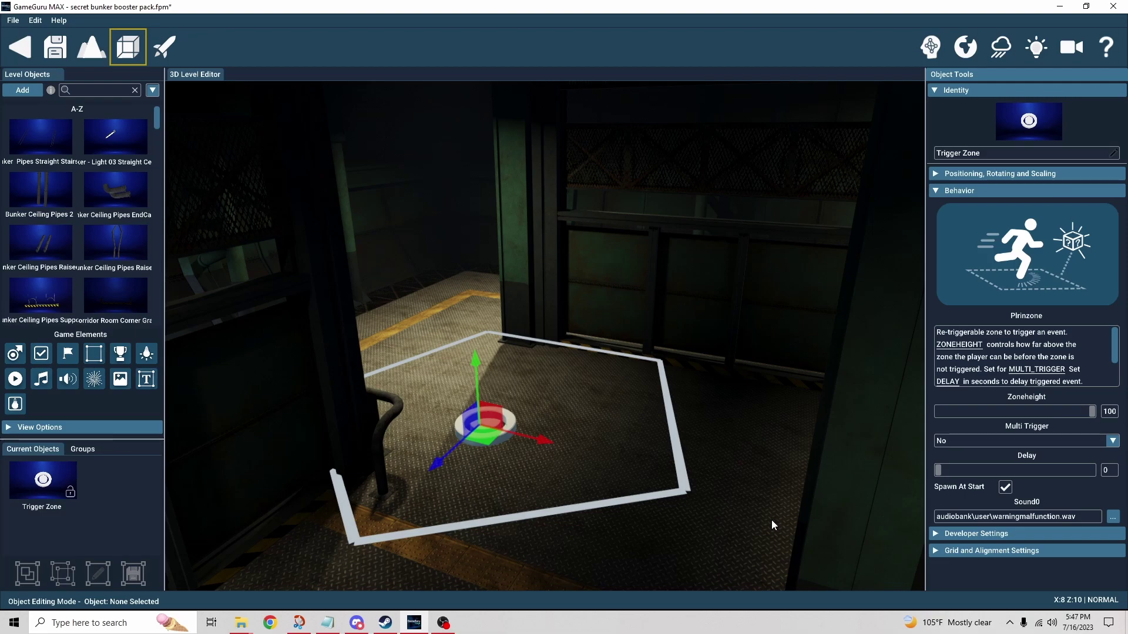
Switch to OneNote for Windows 10, dismiss the What's New notice and go to the system malfunction warning note.
left_click(100, 629)
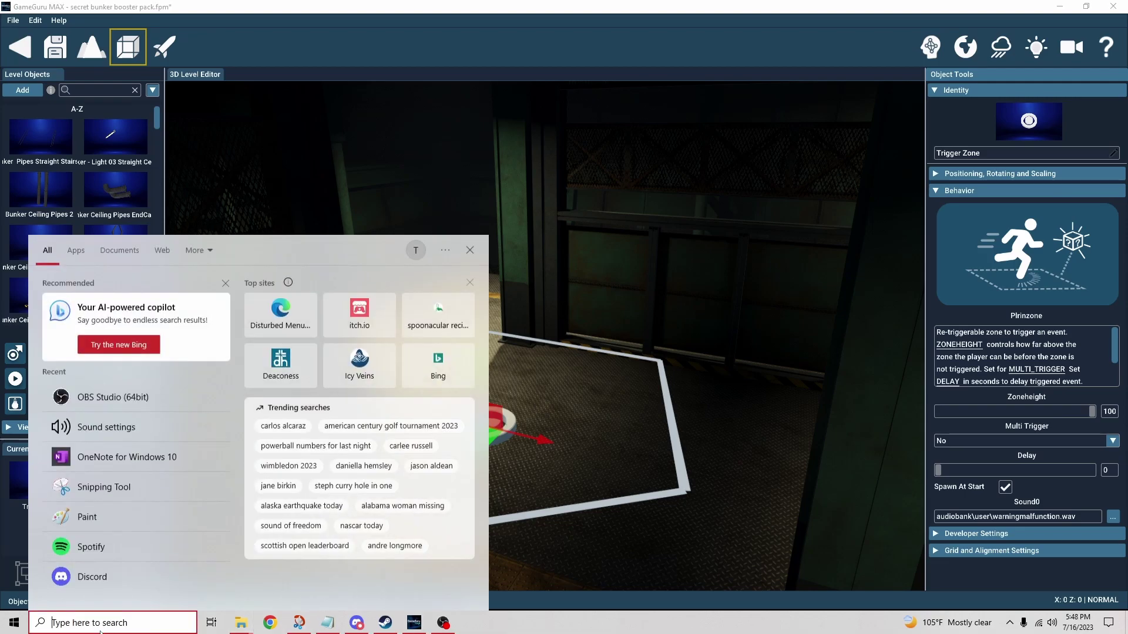
type("one")
key("Return")
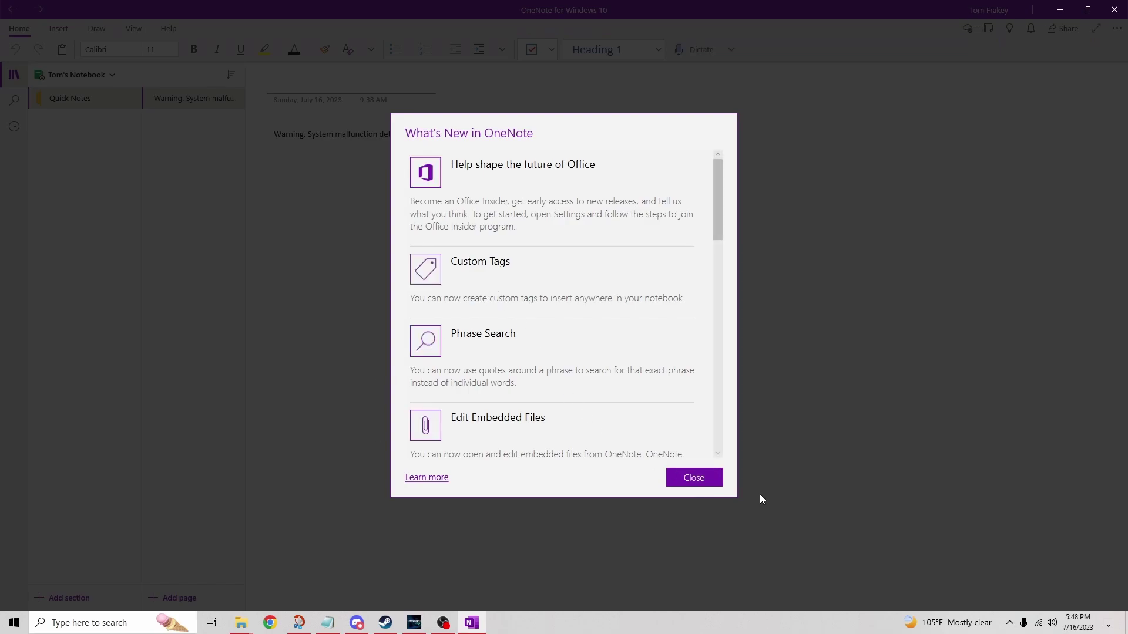
left_click(708, 478)
left_click(364, 138)
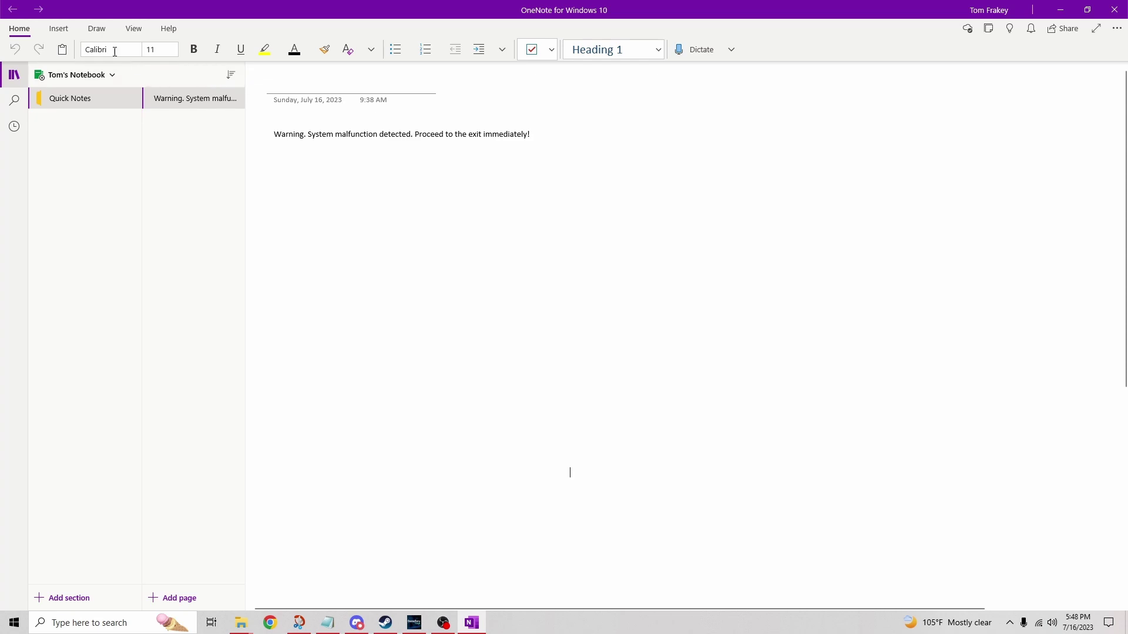
Open the warning note in Immersive Reader, start reading it aloud and pause the playback.
left_click(134, 29)
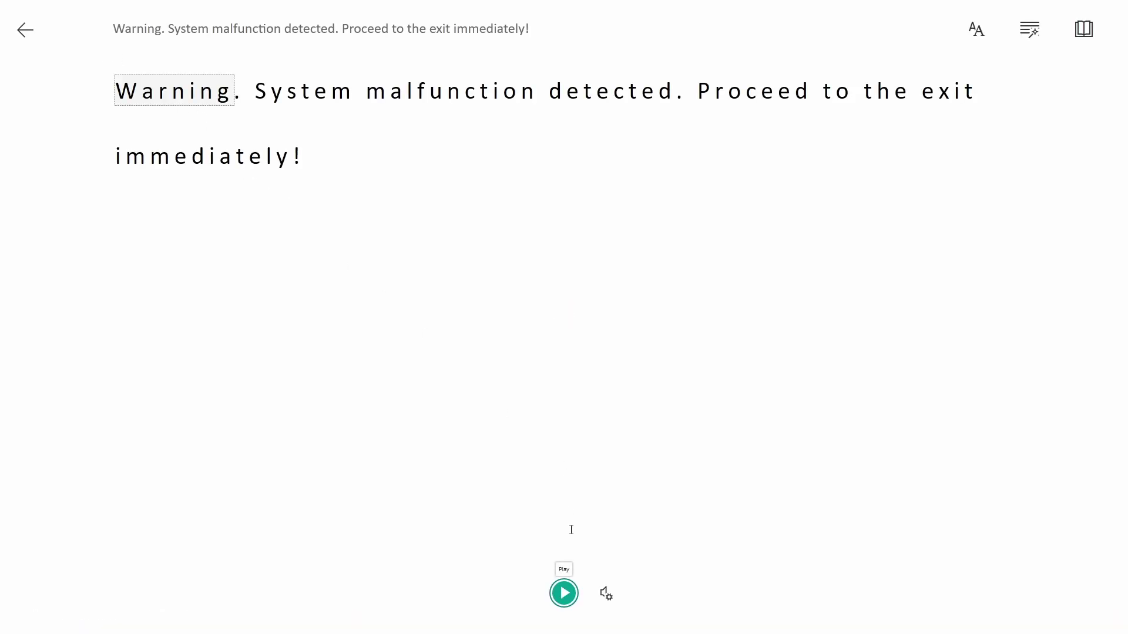
left_click(566, 595)
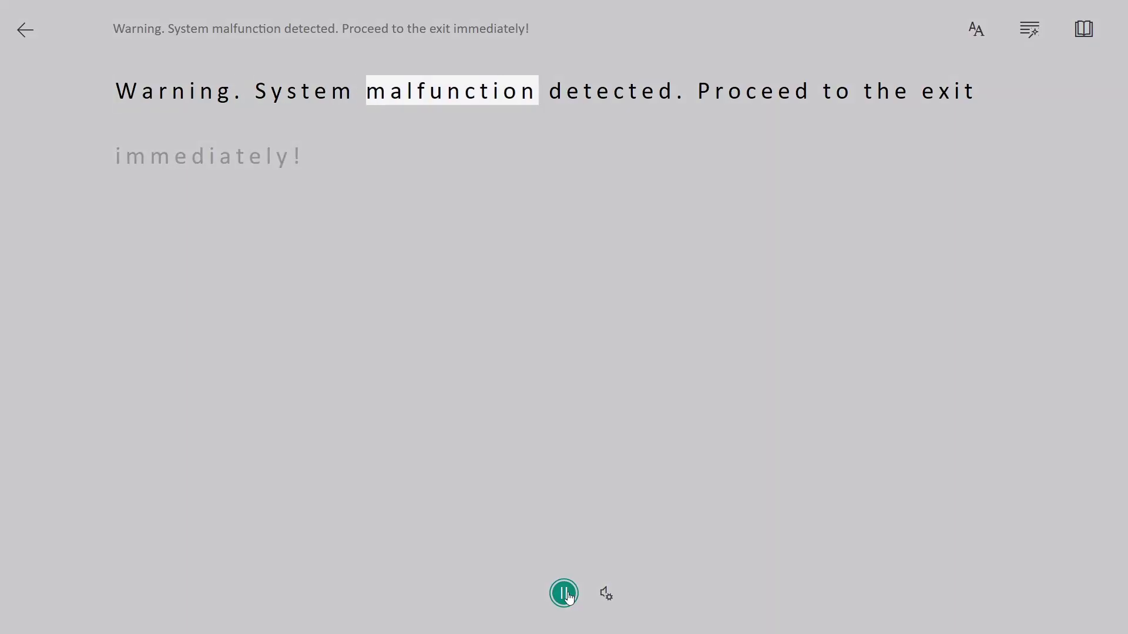
left_click(565, 594)
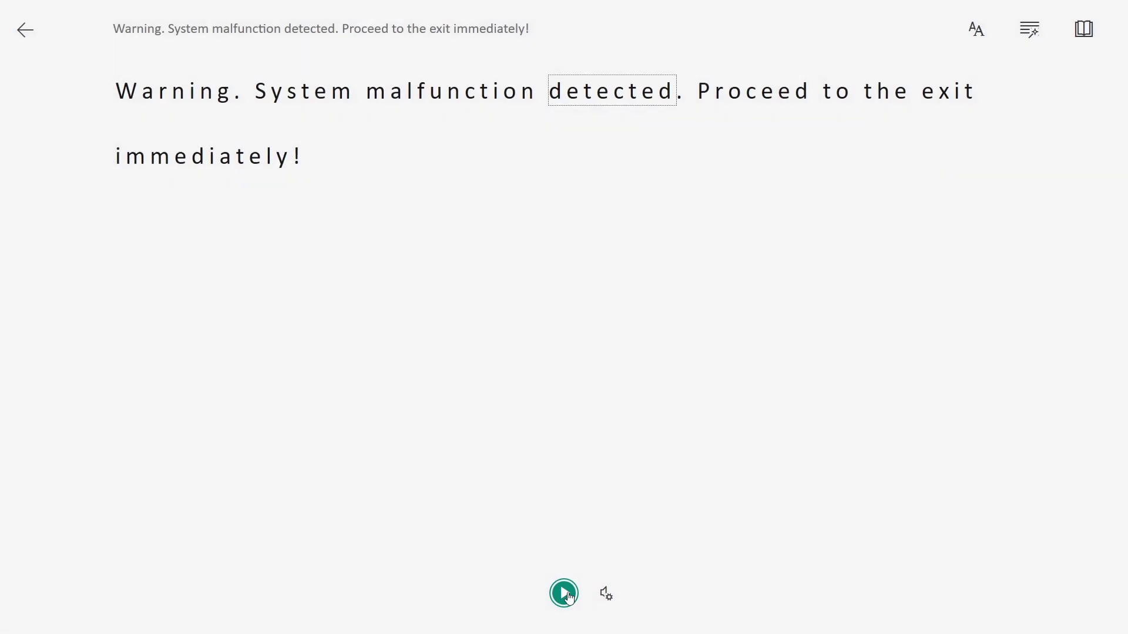
Review the reader's voice speed and voice selection options, and leave the reader and OneNote to return to GameGuru MAX.
left_click(605, 594)
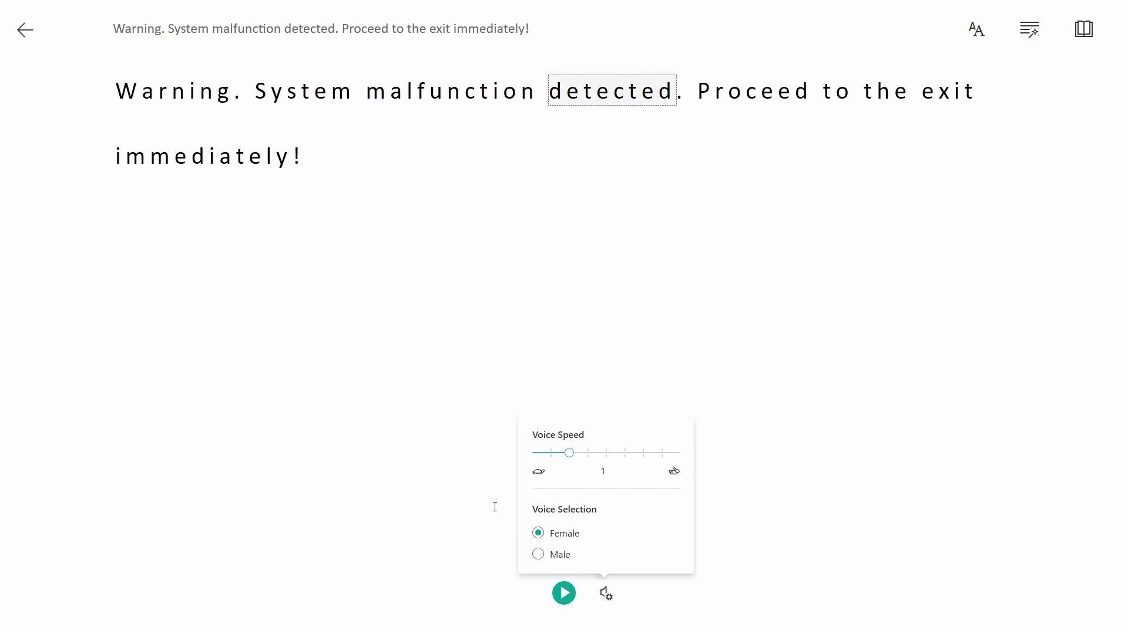
left_click(800, 445)
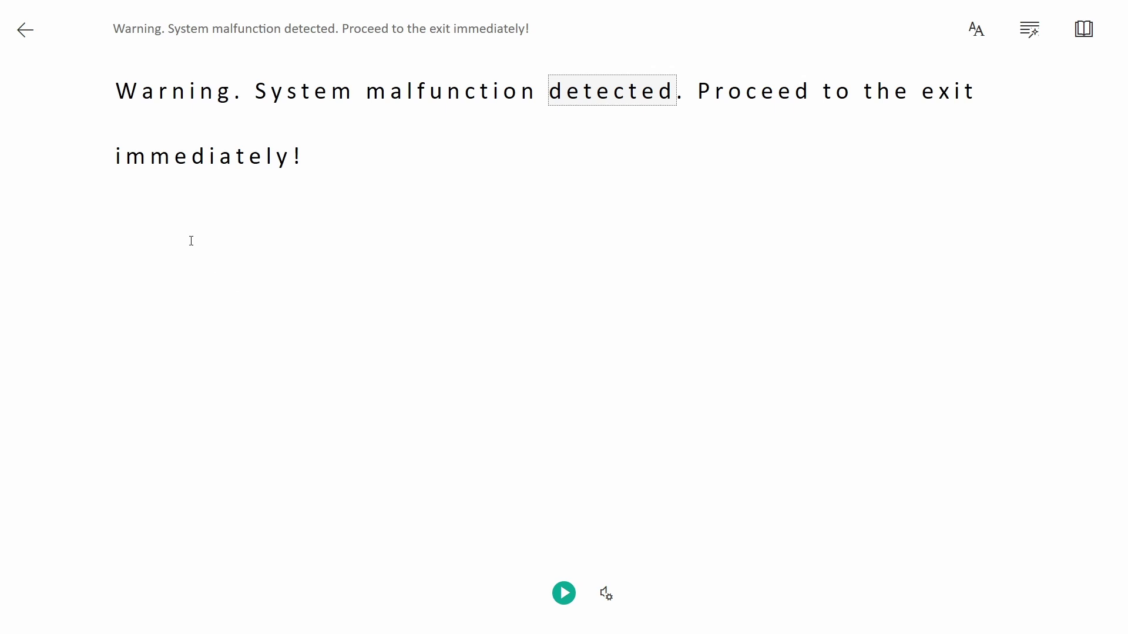
left_click(26, 29)
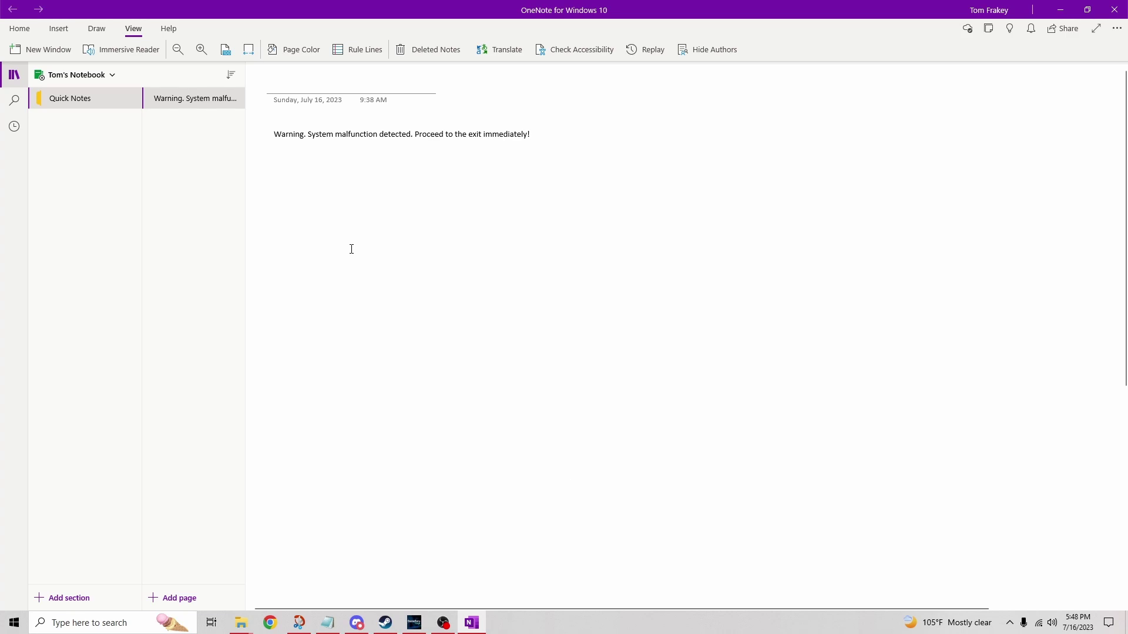
left_click(1114, 11)
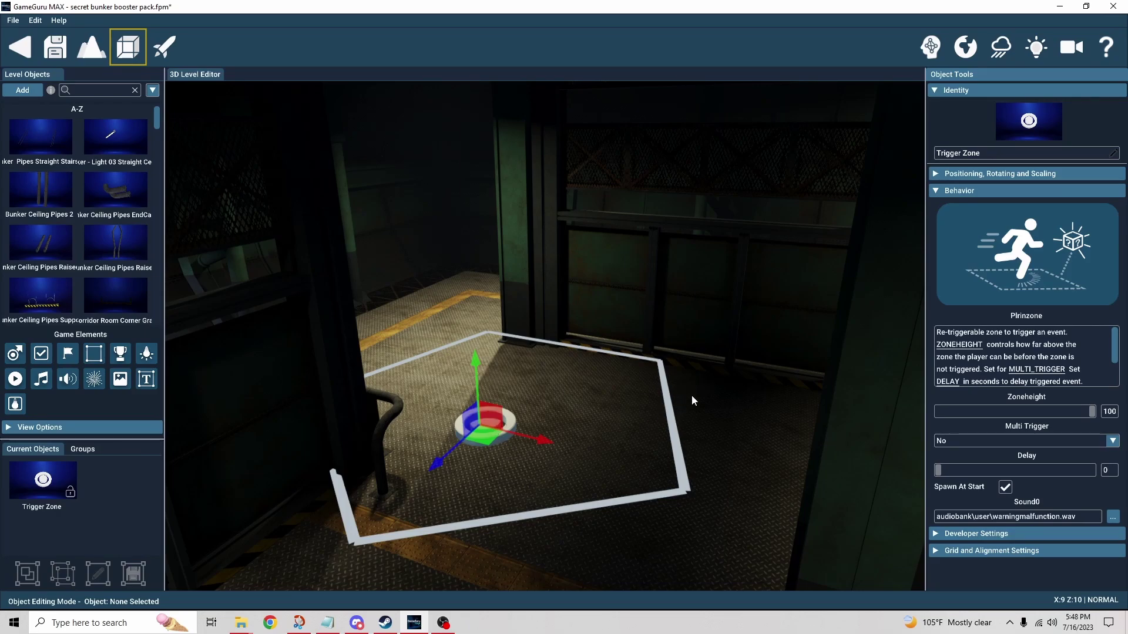
Move on through the bunker to the long striped walkway with stairs to view its trigger zones.
right_click_drag(685, 391, 787, 382)
key("w")
key("w")
key("w")
key("w")
key("w")
key("w")
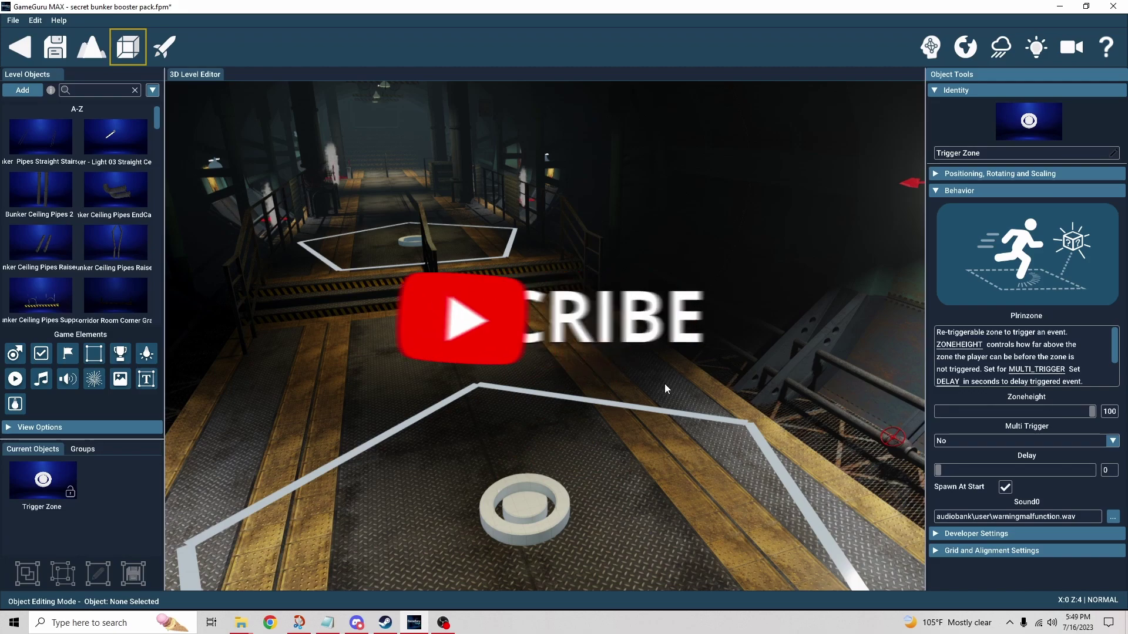